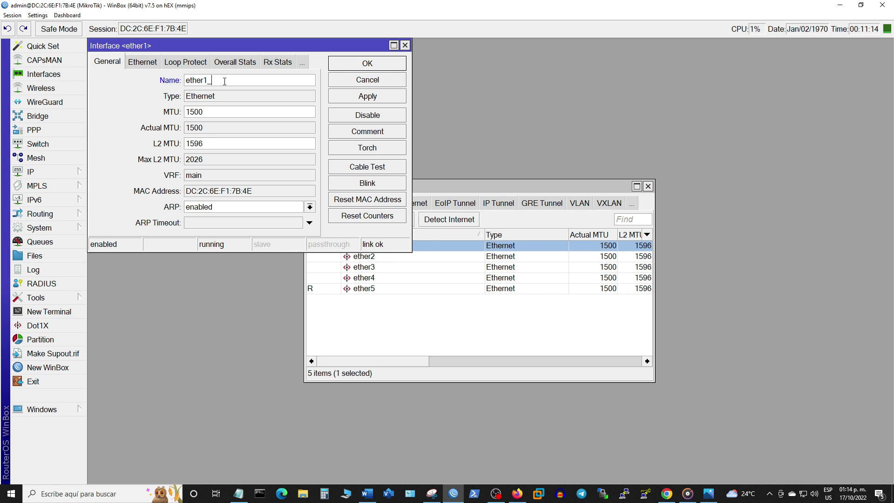
Step: Save the ether1 interface name as ether1_WAN and close its settings
click(392, 96)
click(379, 63)
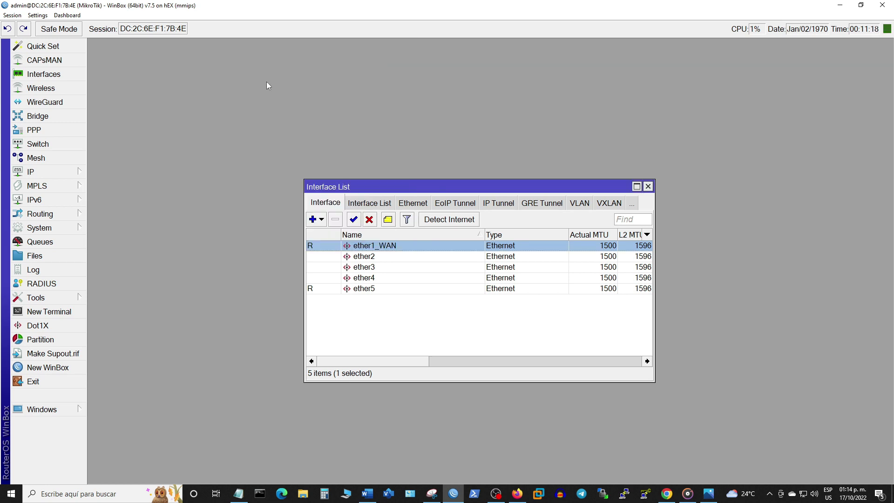
key(ctrl+plus)
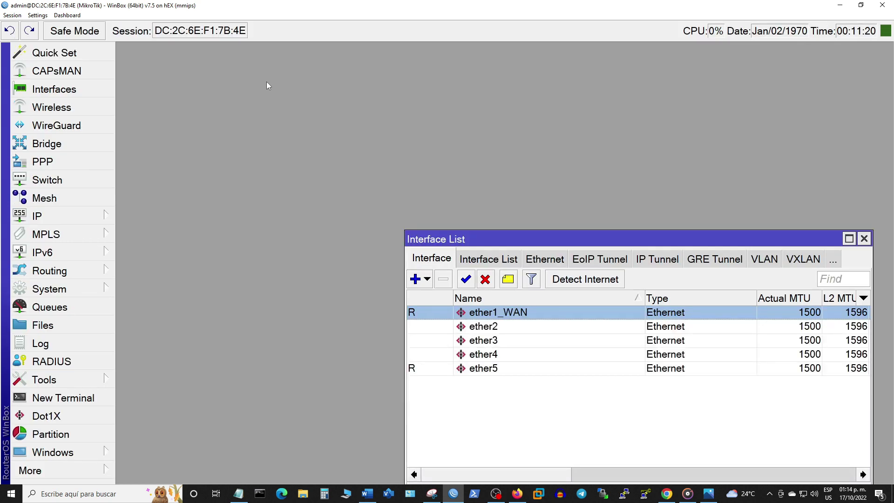
drag(510, 241, 268, 100)
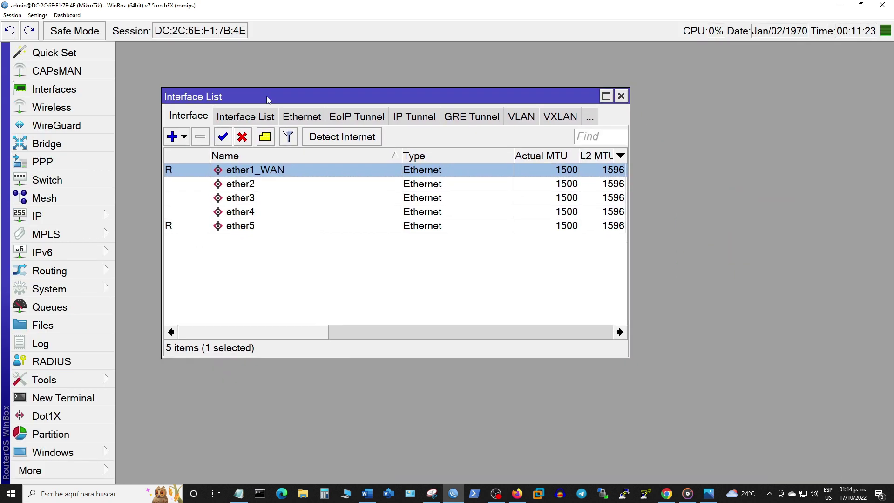
Step: Rename ether5 to ether5_PPPoE, then close the Interface List
double_click(274, 226)
click(299, 93)
text(_PPPoE)
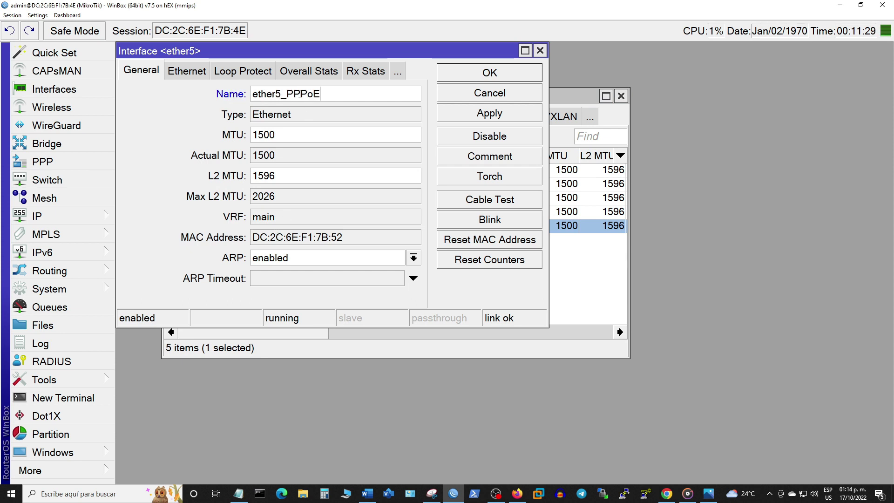
click(484, 108)
click(488, 76)
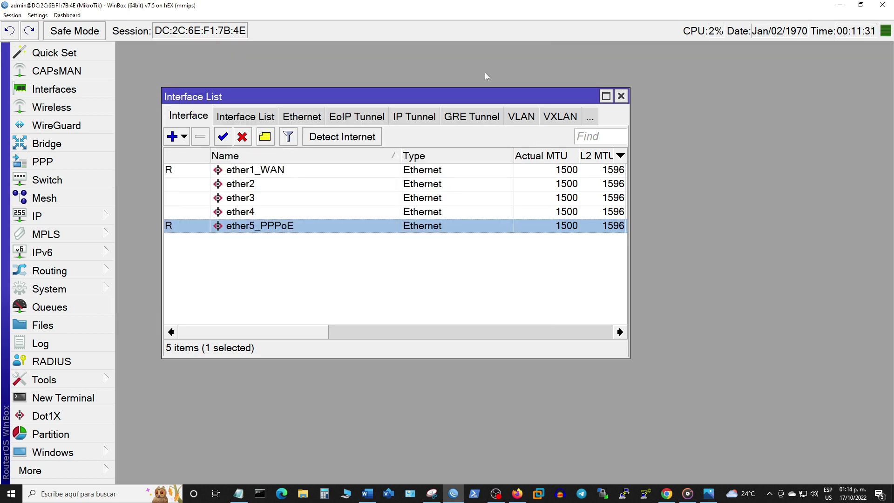
click(285, 173)
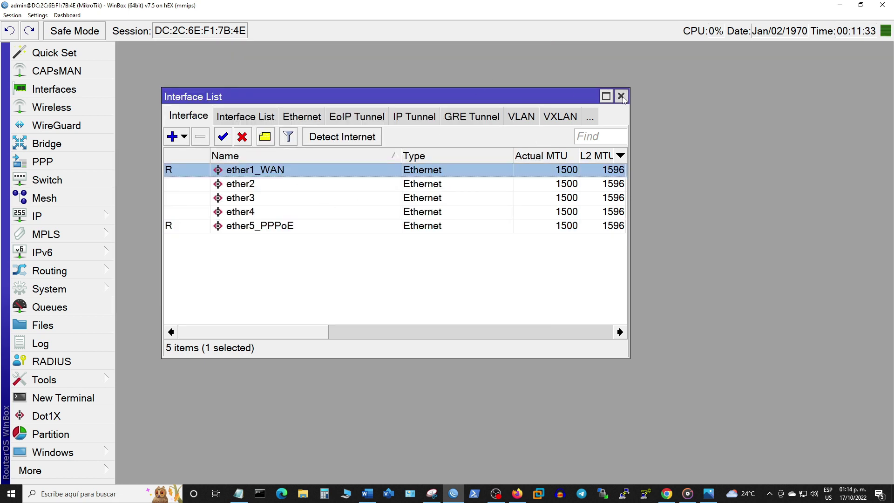
click(621, 96)
click(97, 220)
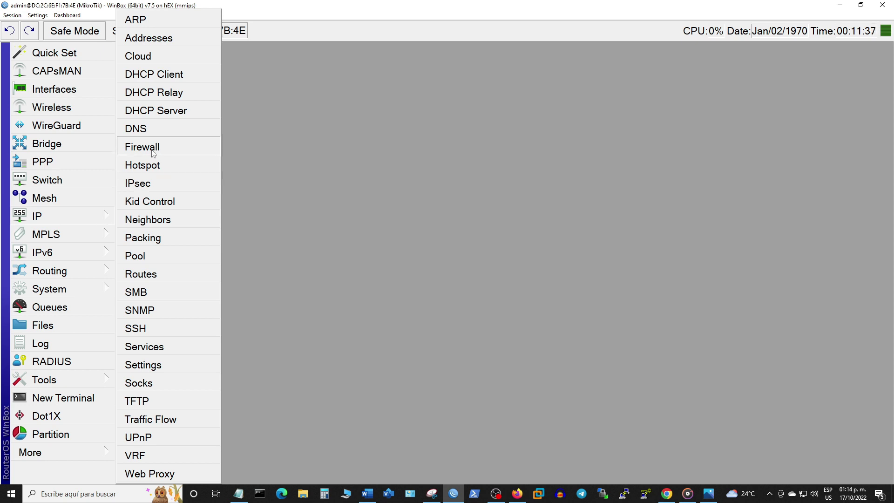
Step: Enter DNS servers 1.1.1.1 and 8.8.8.8, then apply and close the DNS settings
click(146, 130)
click(376, 154)
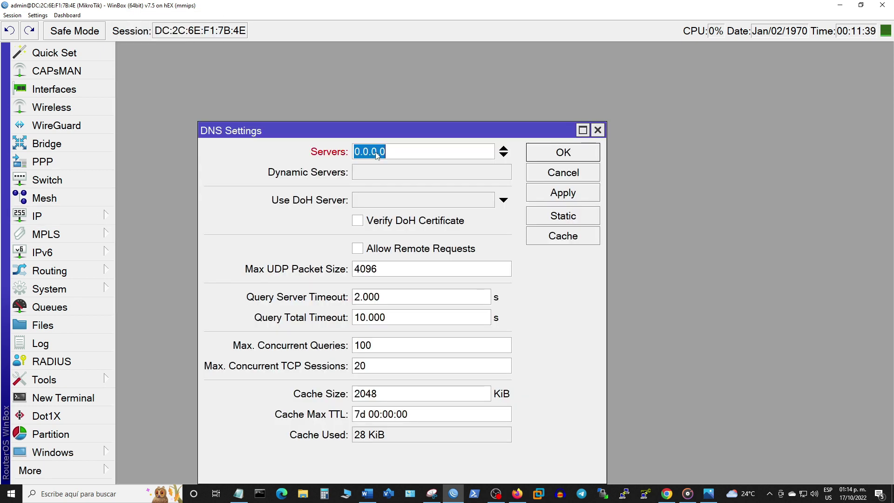
text(1.1.1.1)
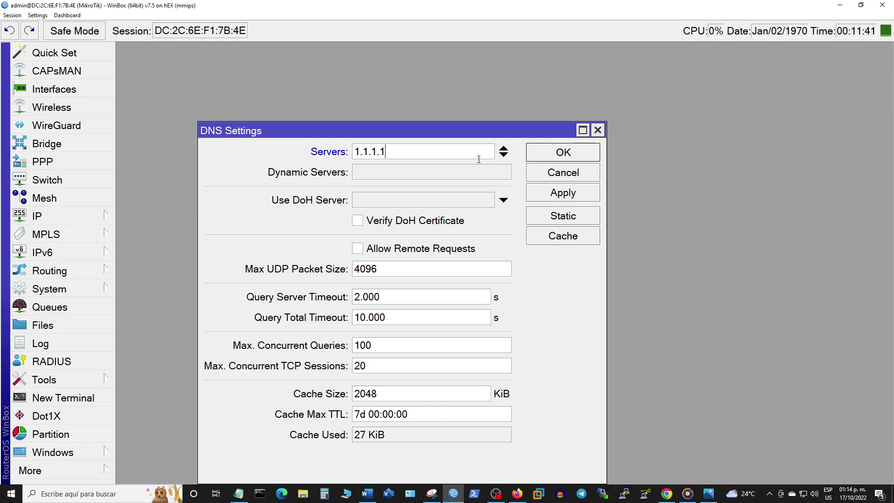
click(503, 155)
text(8.8.8.8)
click(541, 198)
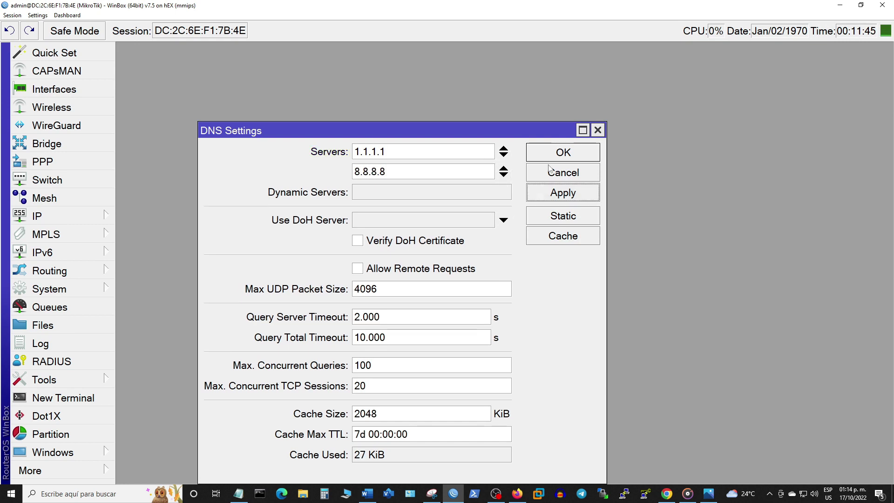
click(551, 155)
click(90, 219)
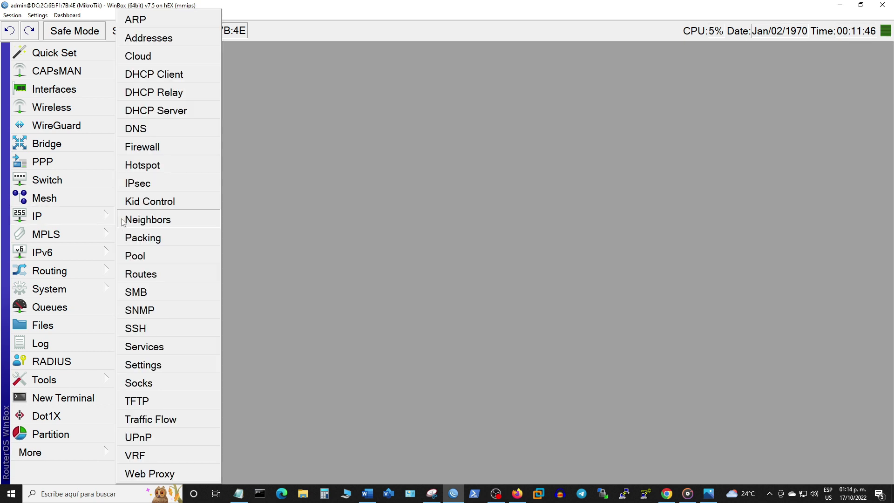
Step: Add a srcnat NAT rule with out-interface ether1_WAN and action masquerade, then close Firewall
click(141, 147)
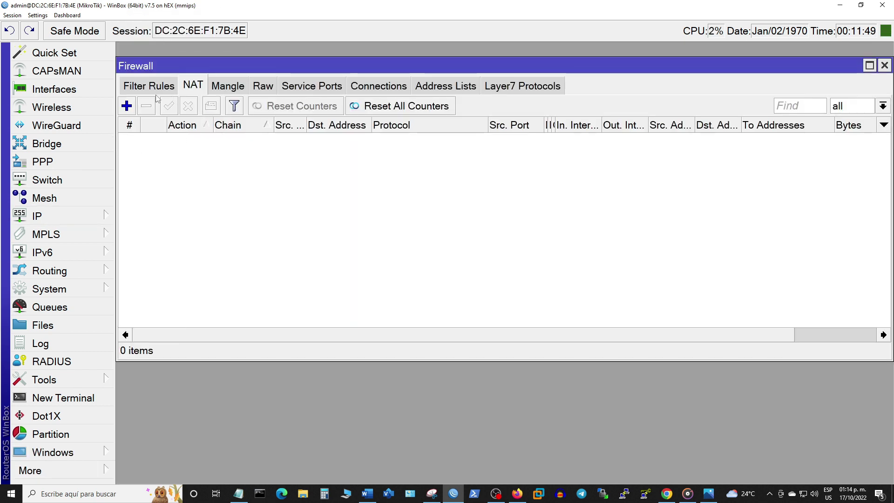
click(127, 106)
click(166, 94)
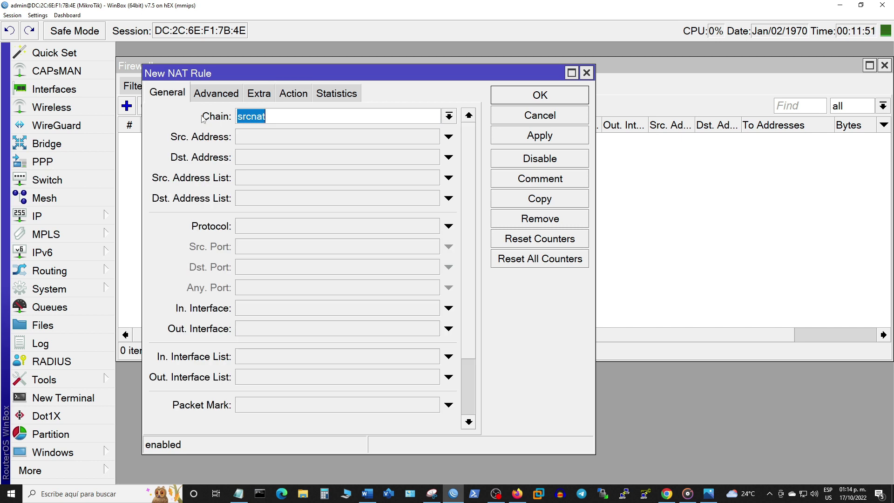
click(326, 328)
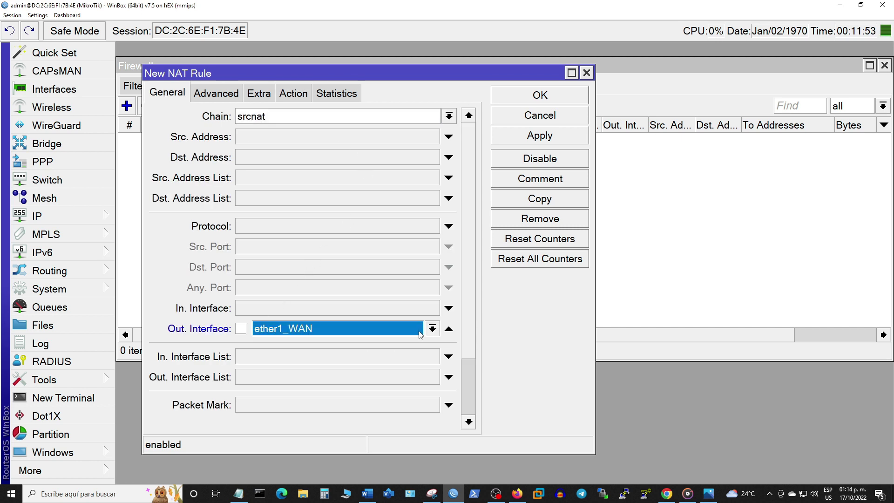
click(301, 95)
click(304, 117)
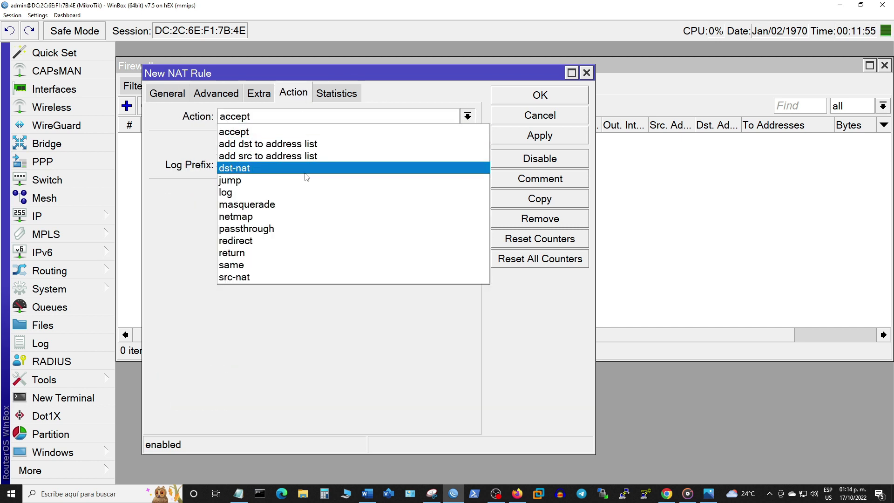
click(289, 206)
click(510, 140)
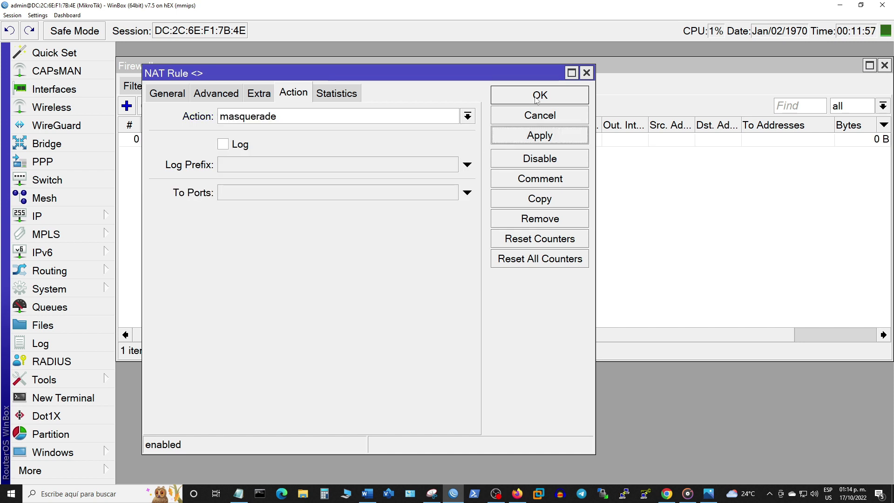
click(536, 98)
click(248, 140)
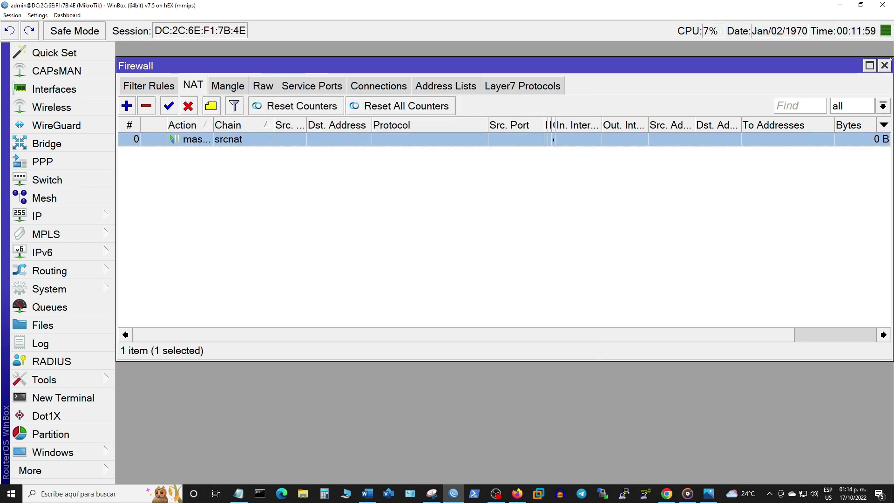
click(884, 65)
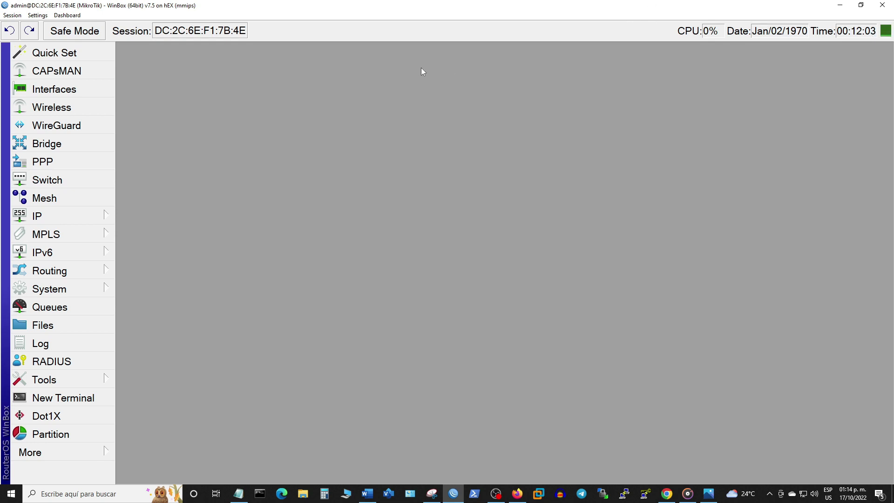
Step: Add a DHCP client on interface ether1_WAN and close the DHCP Client list
click(92, 217)
click(160, 78)
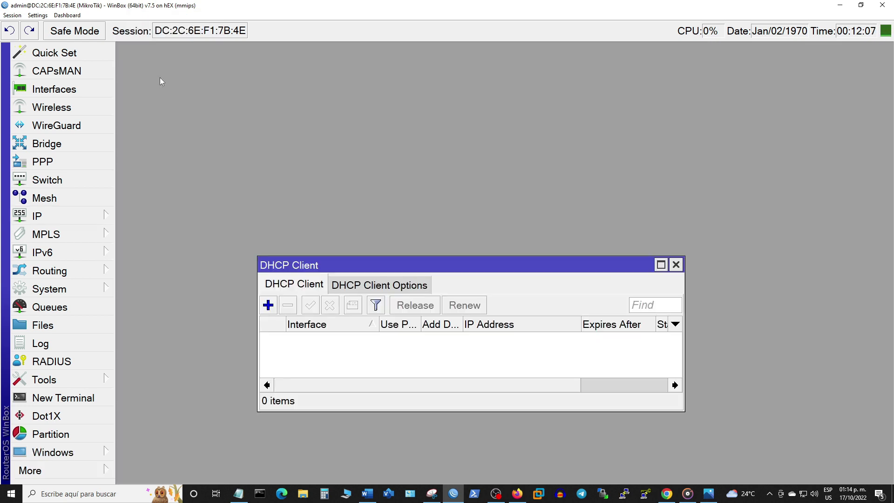
click(268, 307)
click(541, 267)
click(569, 228)
click(597, 339)
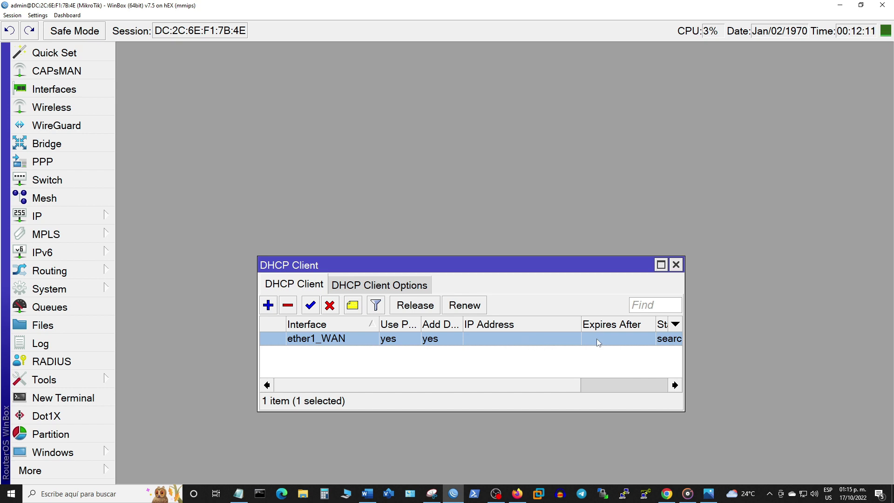
click(676, 266)
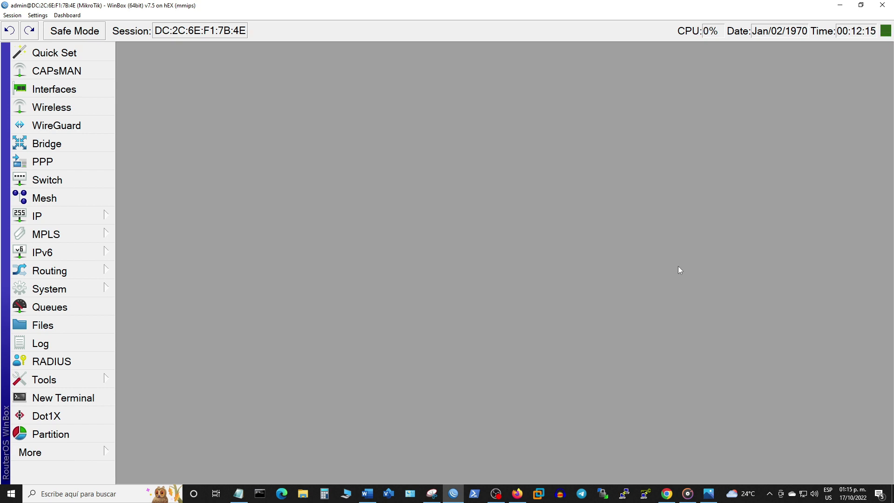
Step: Go to IP > Pool and start a new address pool
click(103, 294)
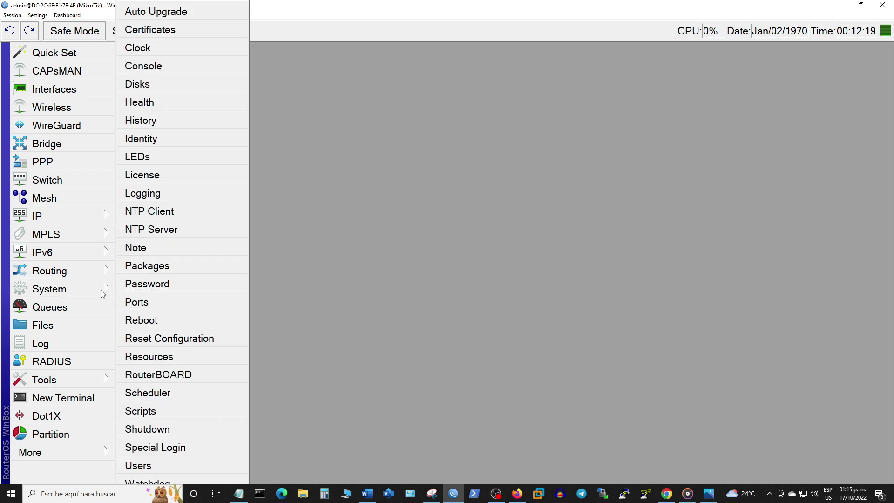
click(61, 220)
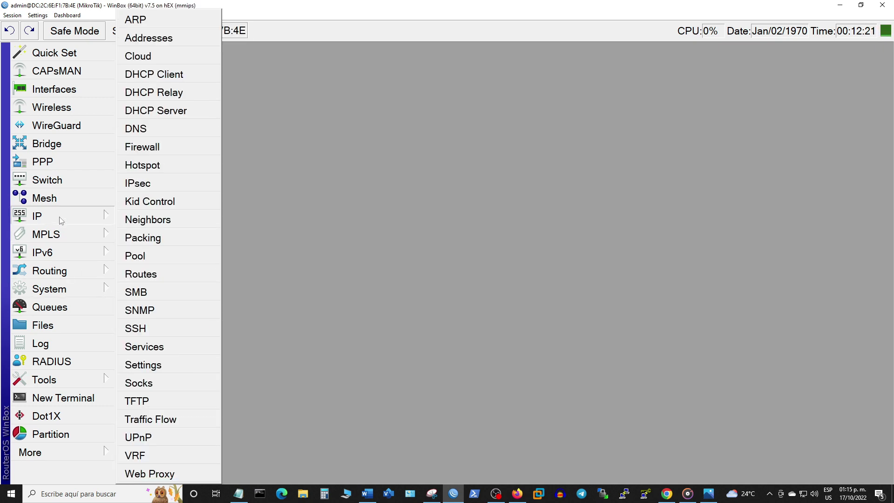
click(63, 219)
click(73, 233)
click(103, 239)
click(93, 252)
click(70, 234)
click(60, 217)
click(137, 261)
click(396, 199)
Step: Name the pool pool_PPPoE with range 10.10.10.2-10.10.10.254, save it, and close the pool list
click(510, 332)
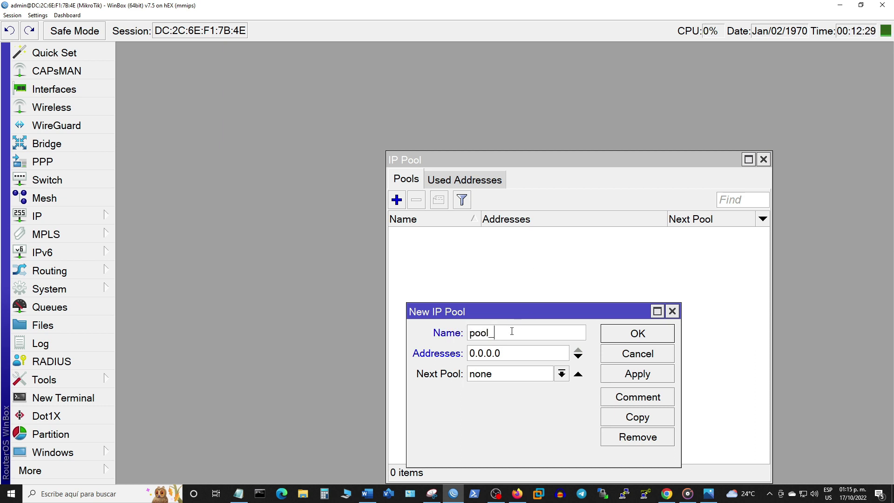
text(_PPPoE)
key(Tab)
text(10.)
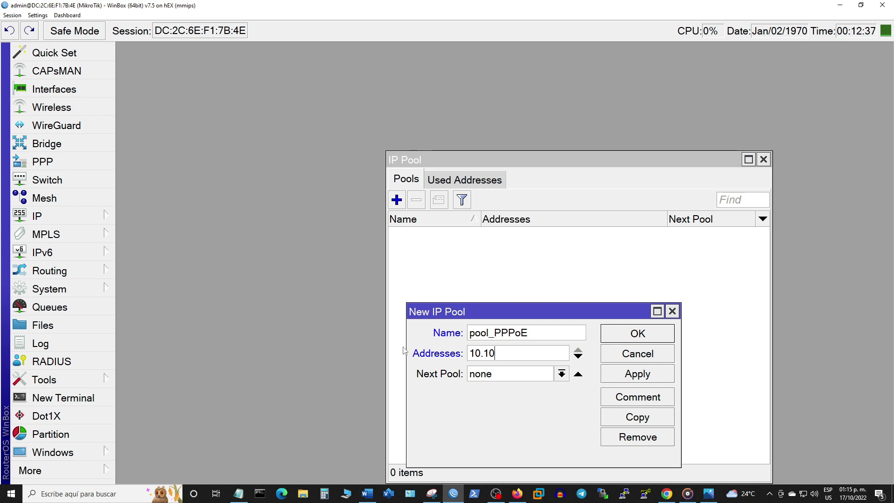
text(10.10.2-10.10)
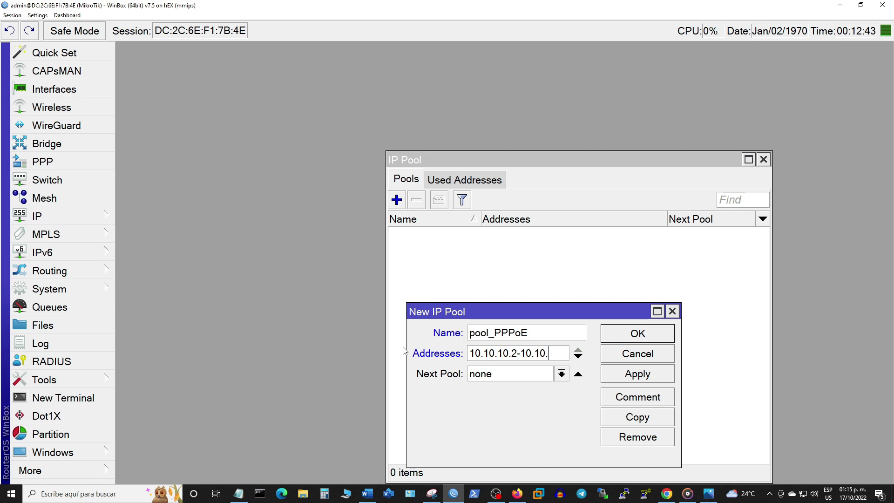
text(.10.254)
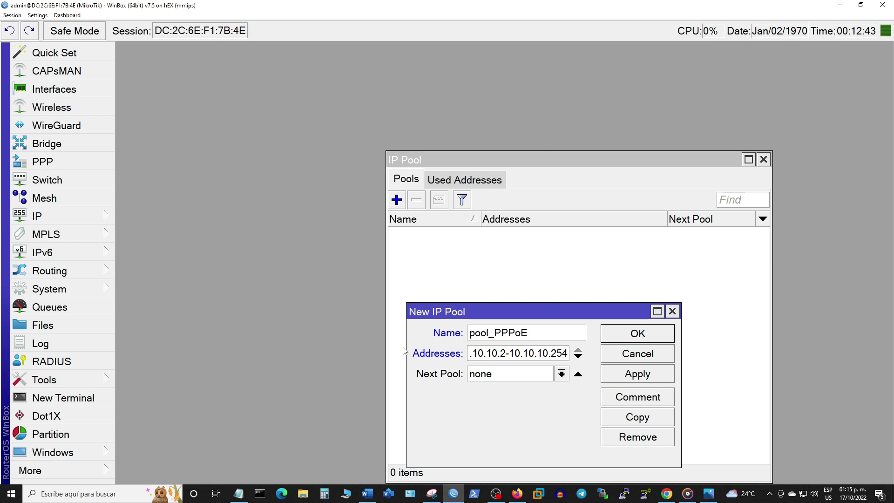
click(616, 376)
click(636, 341)
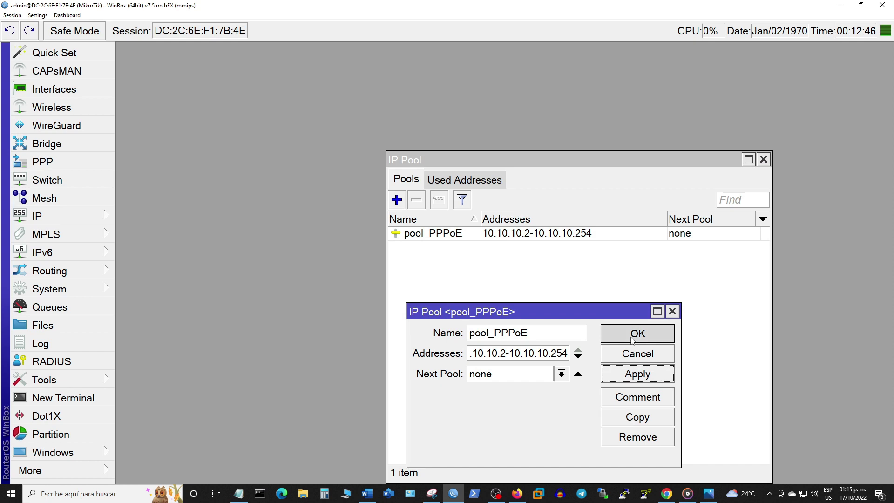
click(509, 236)
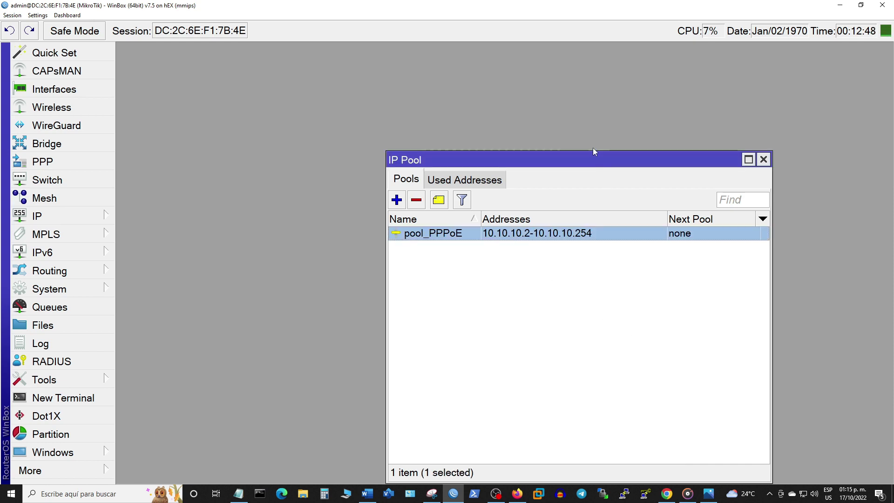
drag(593, 150, 587, 289)
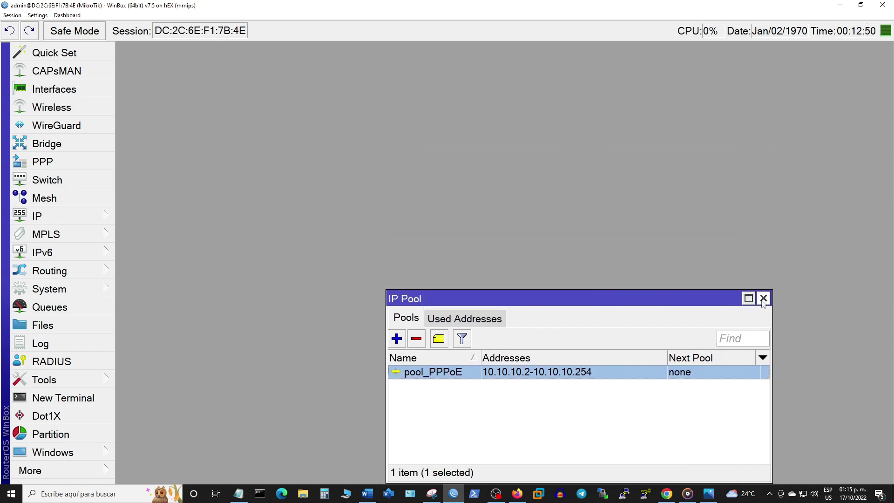
click(764, 297)
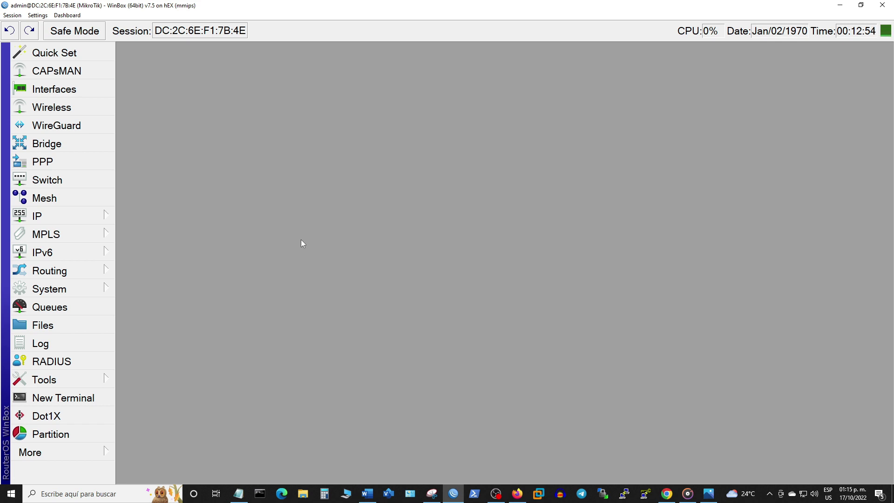
click(67, 289)
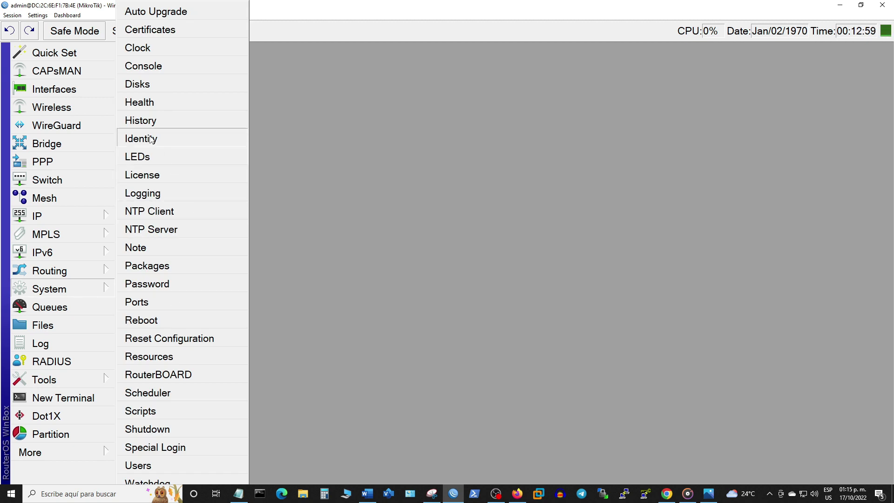
Step: Pick America/Mexico_City as the clock's Time Zone Name, apply it, and close Clock
click(140, 50)
click(548, 260)
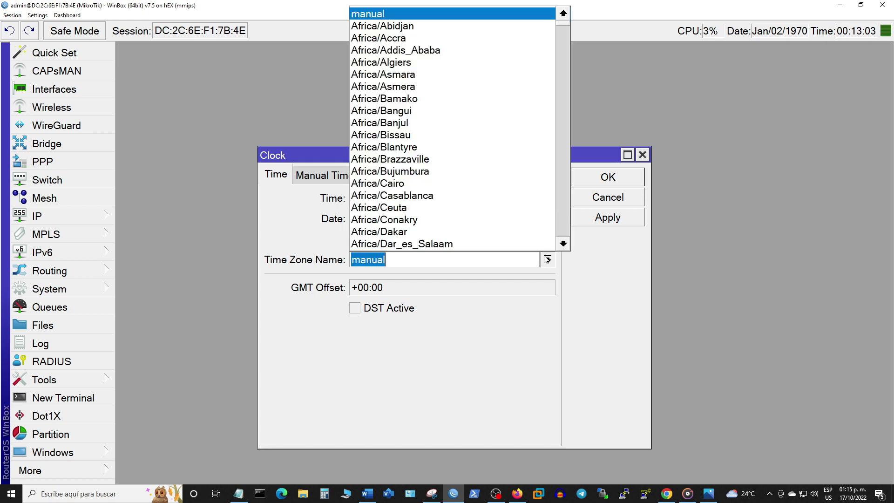
scroll(564, 246, down, 2)
scroll(564, 246, down, 9)
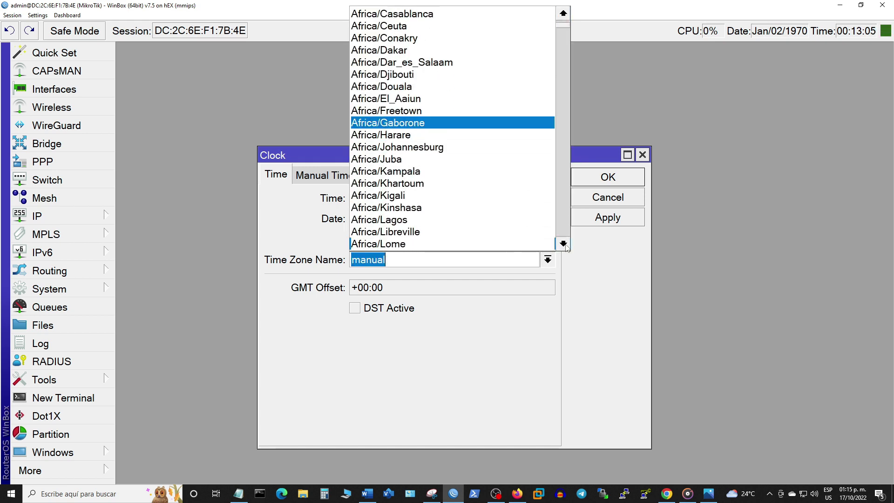
scroll(566, 247, down, 11)
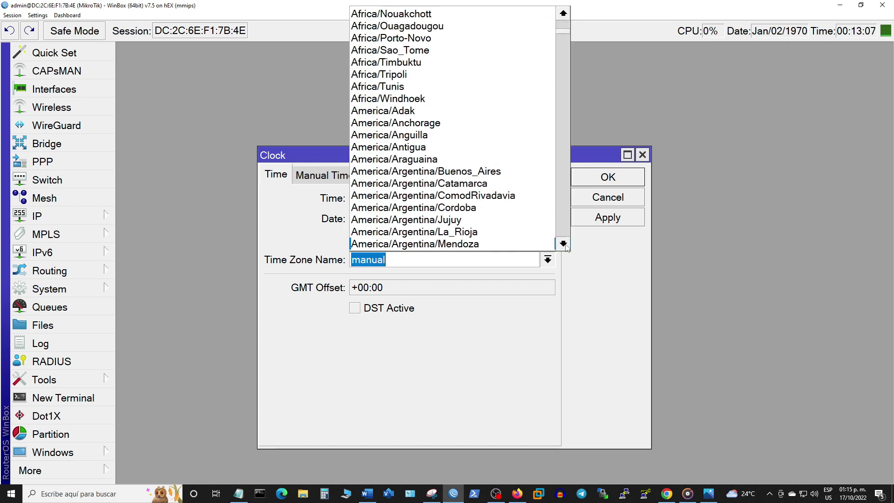
scroll(566, 247, down, 11)
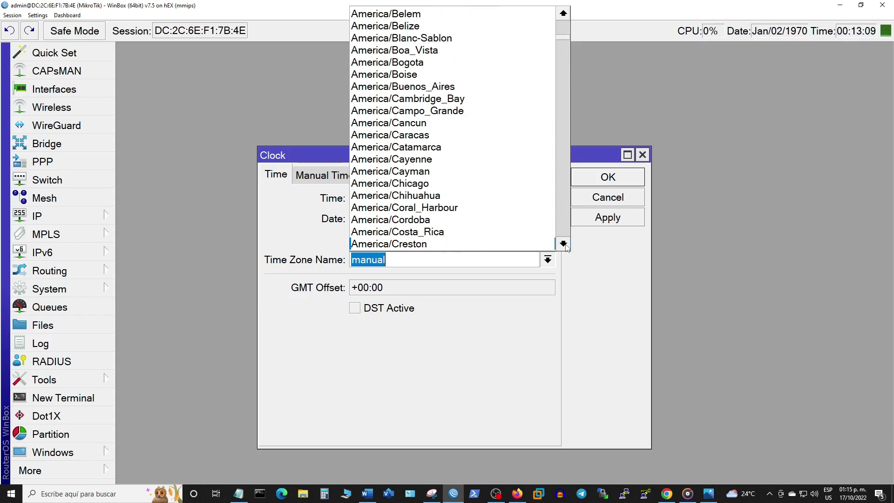
scroll(566, 247, down, 11)
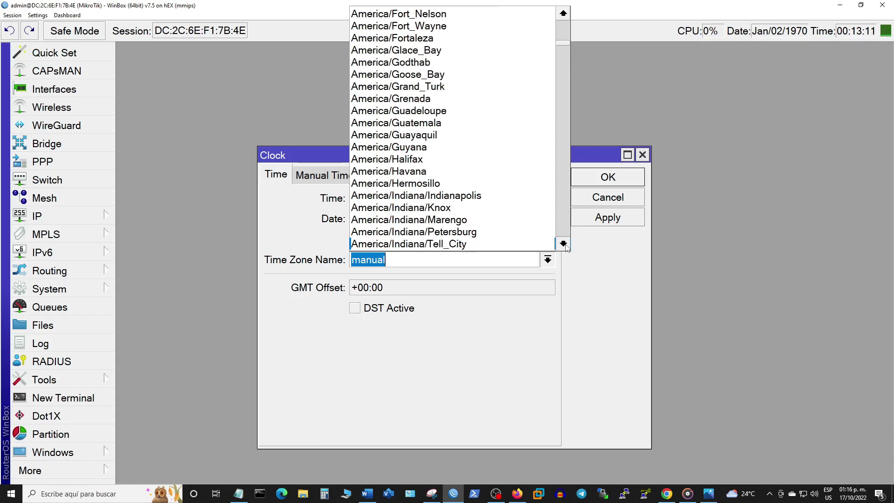
scroll(566, 247, down, 7)
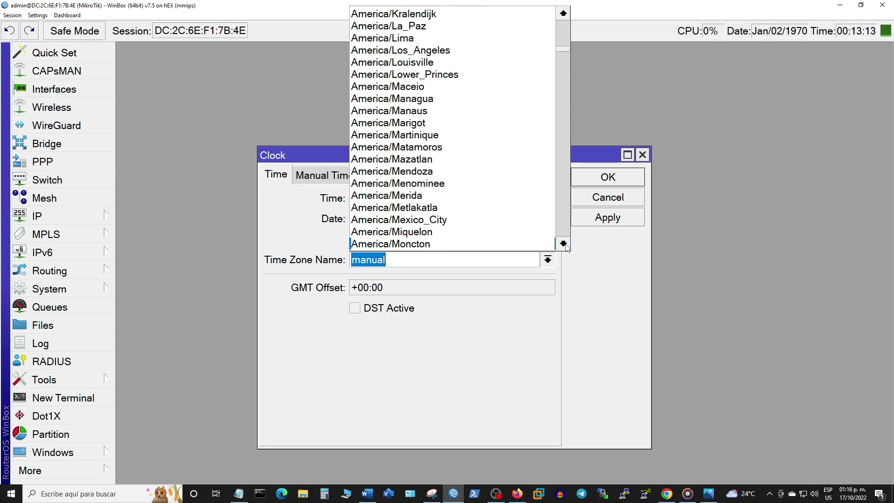
click(465, 148)
click(590, 219)
click(587, 179)
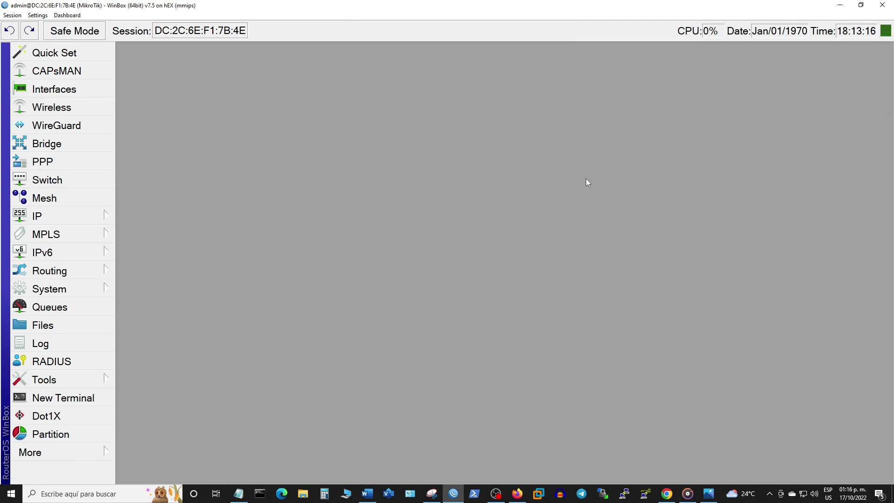
click(69, 291)
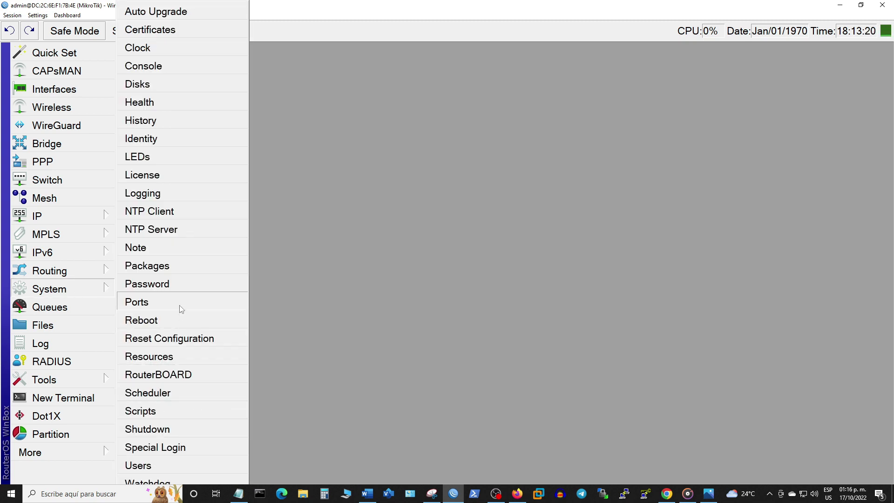
Step: Enable the NTP client and copy cronos.cenam.mx from the SNTP notes file
click(149, 213)
click(423, 212)
click(440, 257)
click(95, 496)
text(sntp)
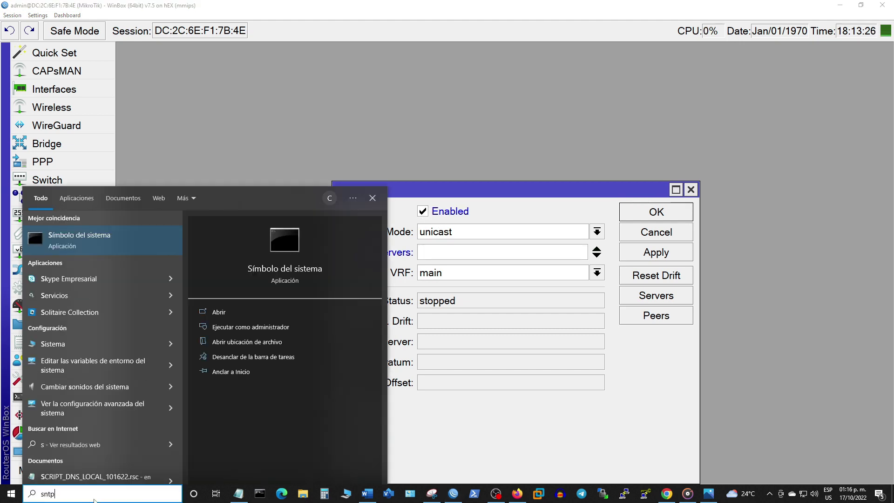
click(93, 233)
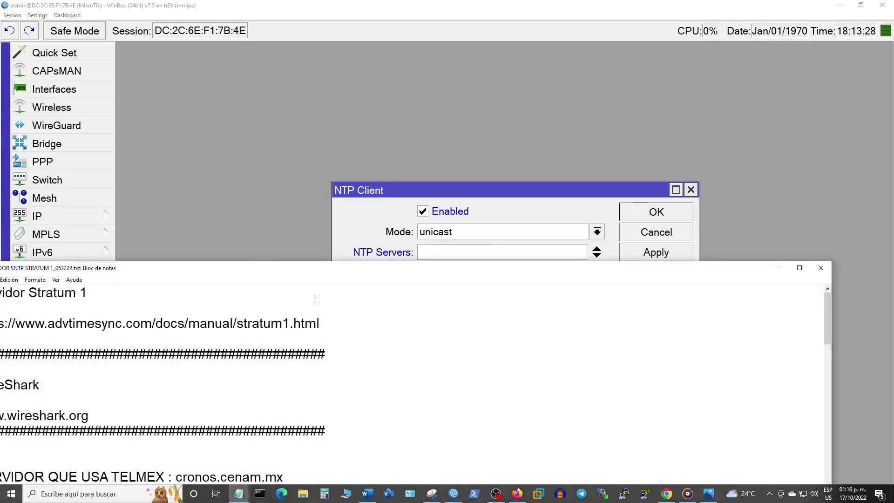
scroll(357, 311, down, 5)
scroll(348, 317, up, 3)
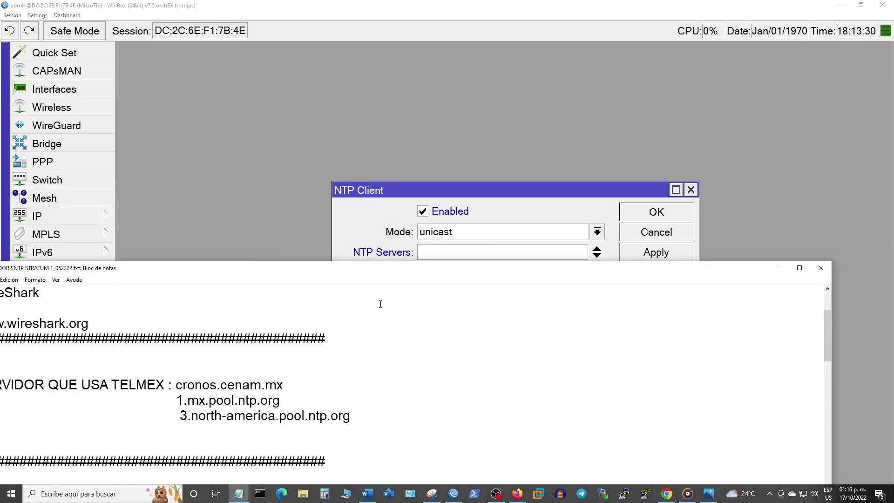
drag(179, 385, 288, 386)
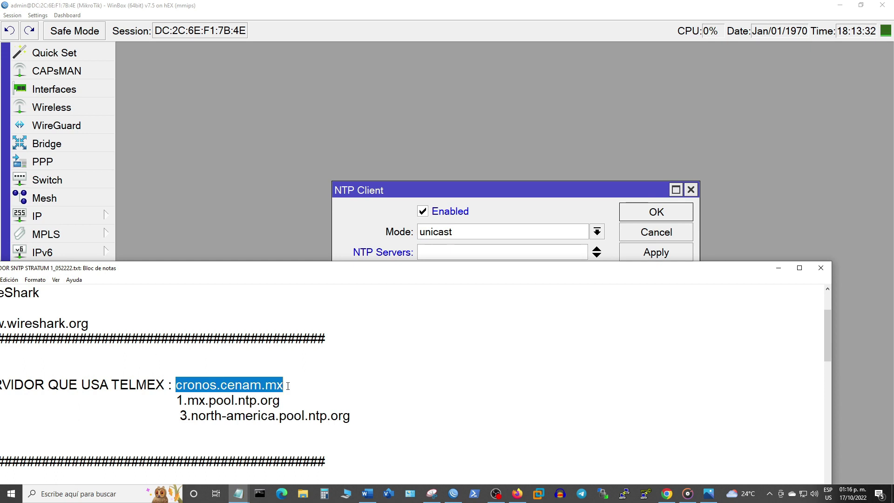
right_click(277, 385)
click(303, 277)
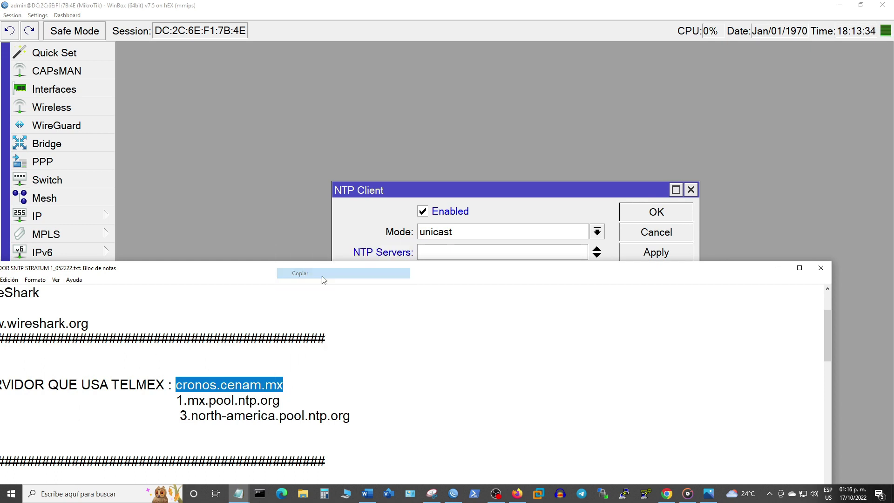
Step: Set NTP servers cronos.cenam.mx and time1.google.com, then apply and save
click(821, 268)
right_click(432, 252)
click(447, 276)
click(599, 257)
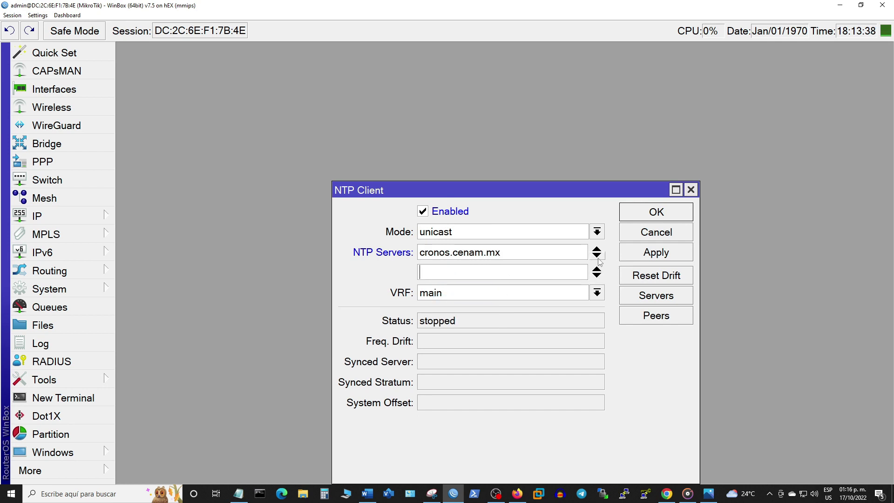
text(time1.google.com)
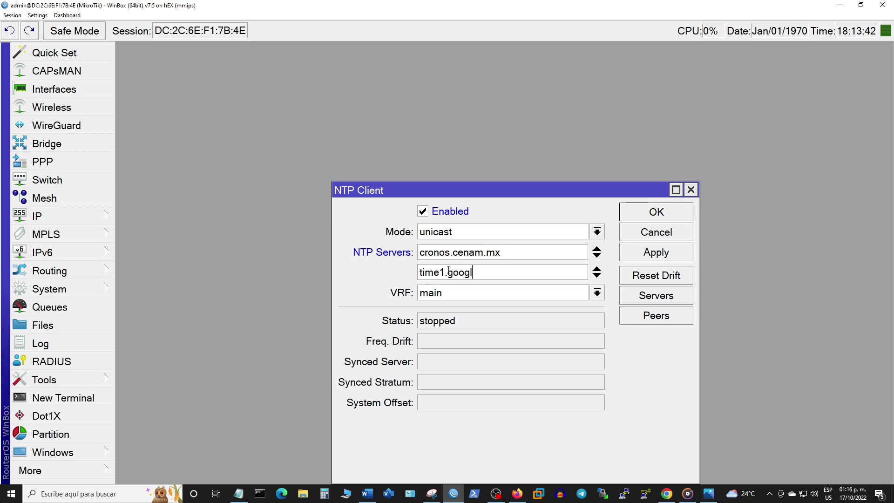
click(659, 259)
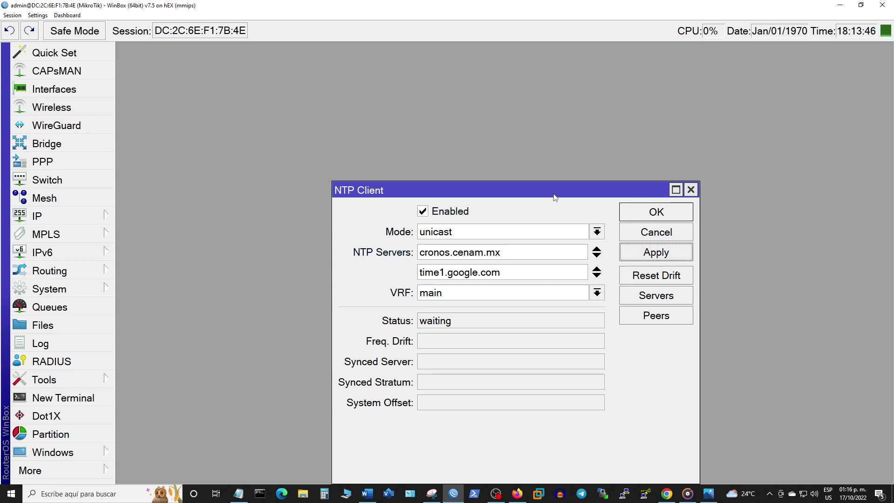
drag(553, 195, 458, 113)
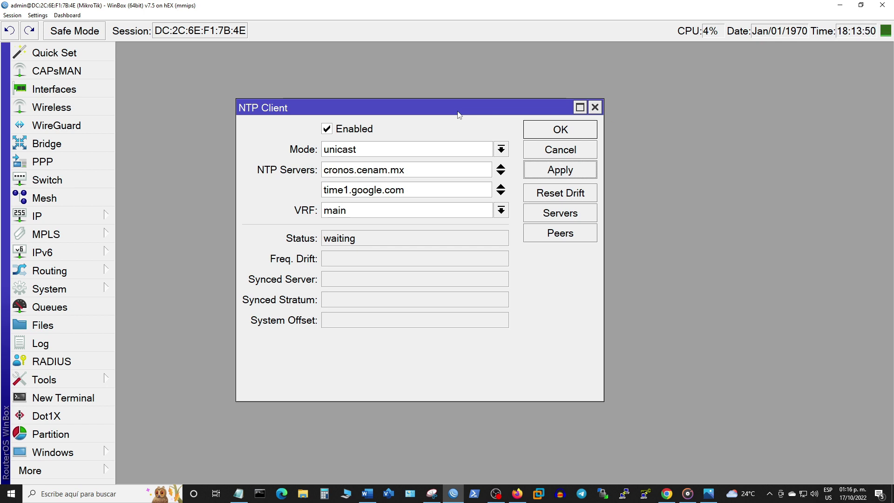
click(543, 131)
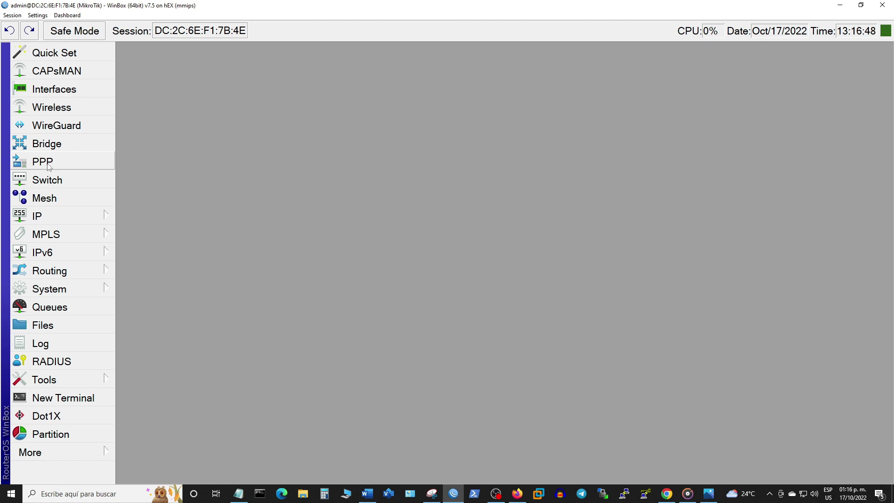
click(70, 311)
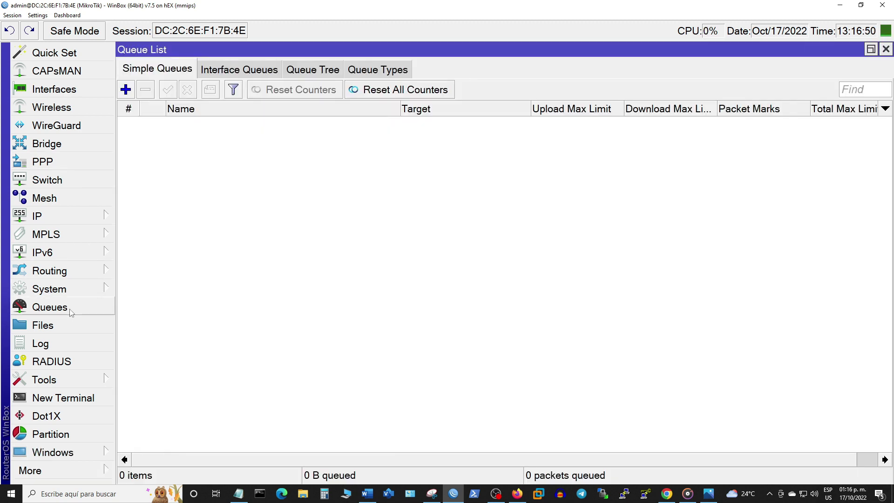
Step: Create a new queue type for Cake using the cake queue kind
click(367, 70)
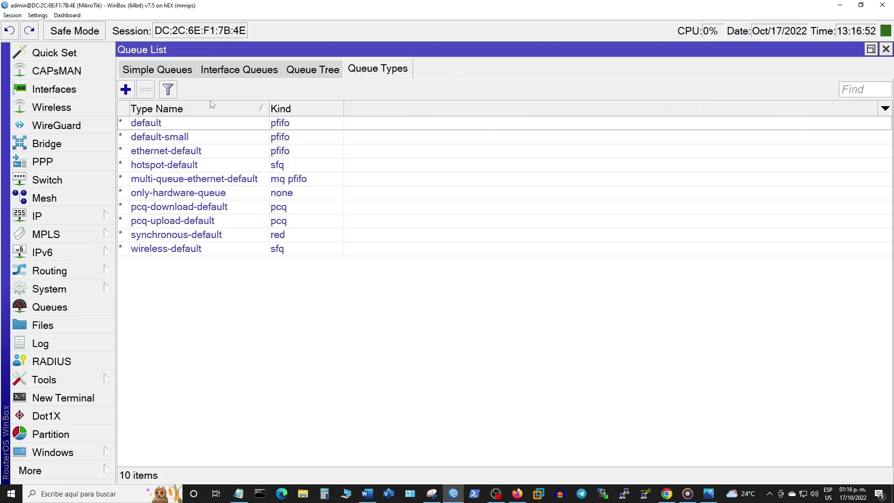
click(125, 91)
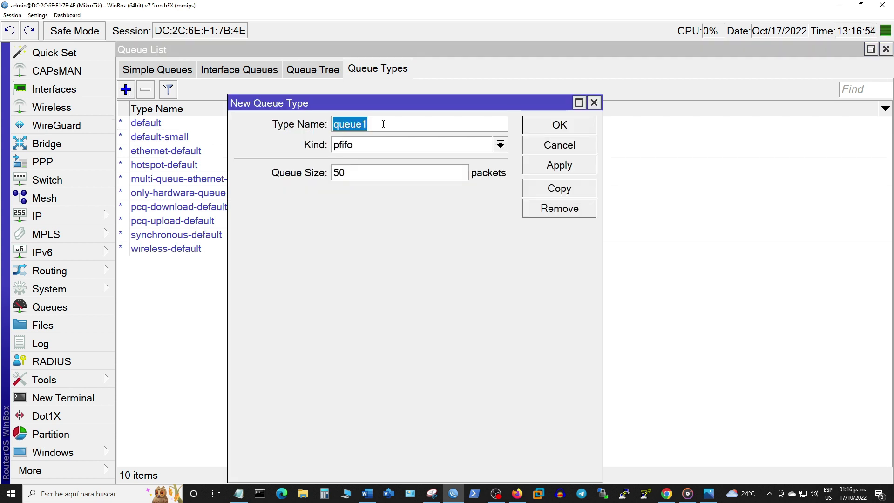
text(Cake)
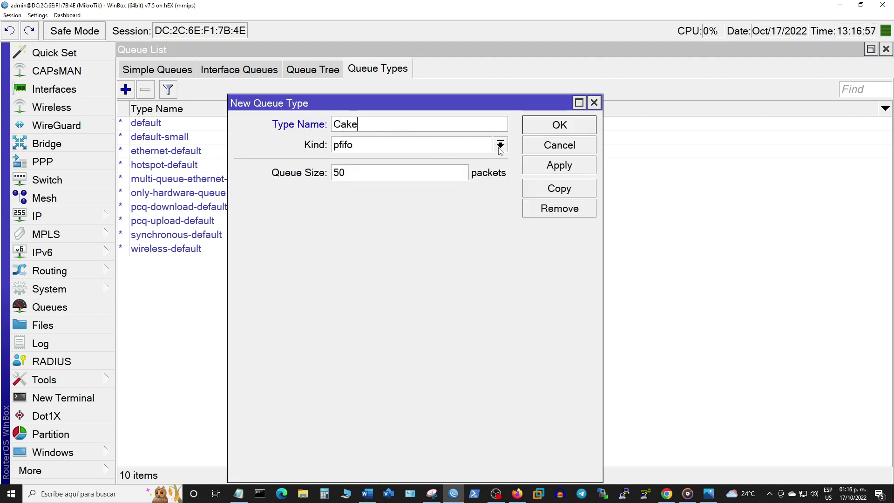
click(500, 144)
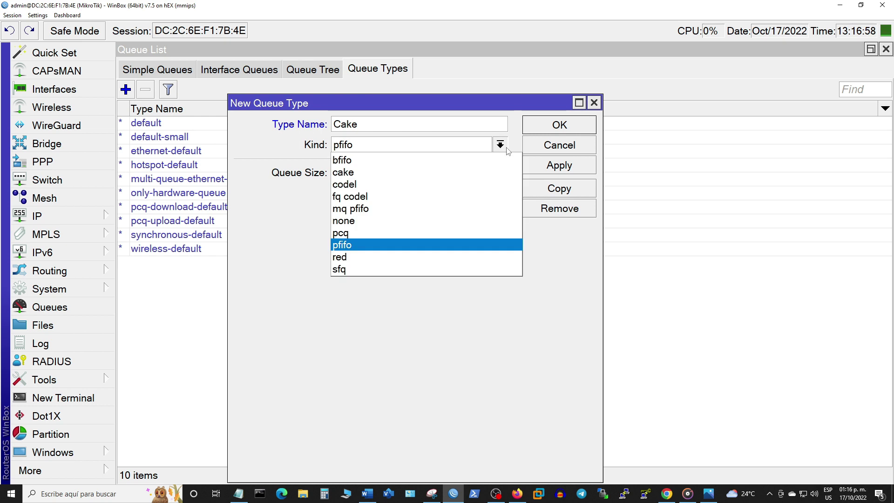
click(412, 172)
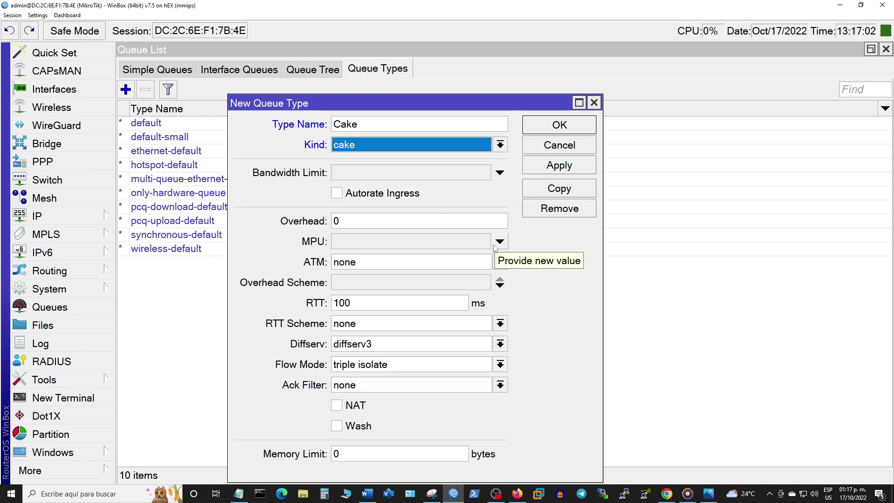
Step: Set Diffserv to diffserv8, flow mode flowblind, enable NAT, save it, and close the Queue List
click(500, 344)
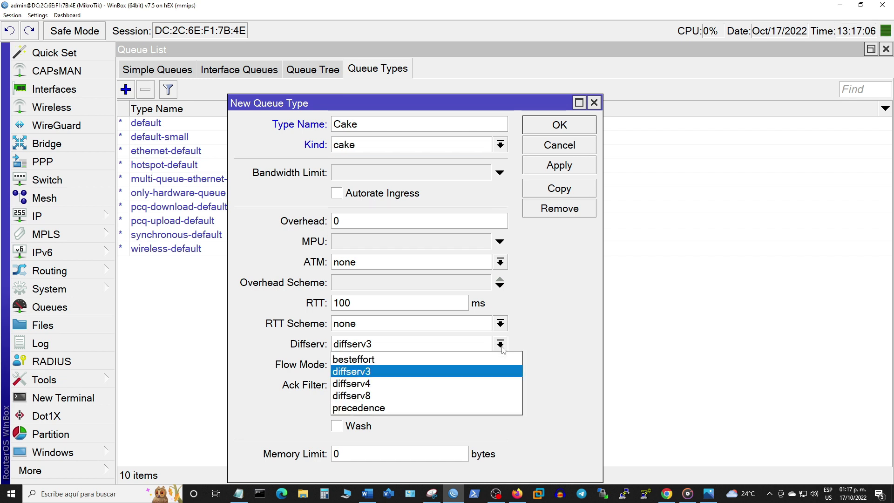
click(392, 393)
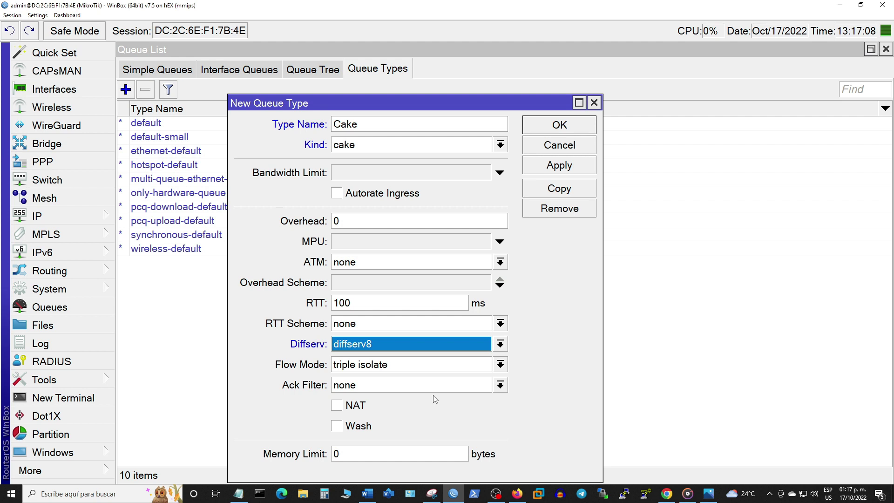
click(410, 368)
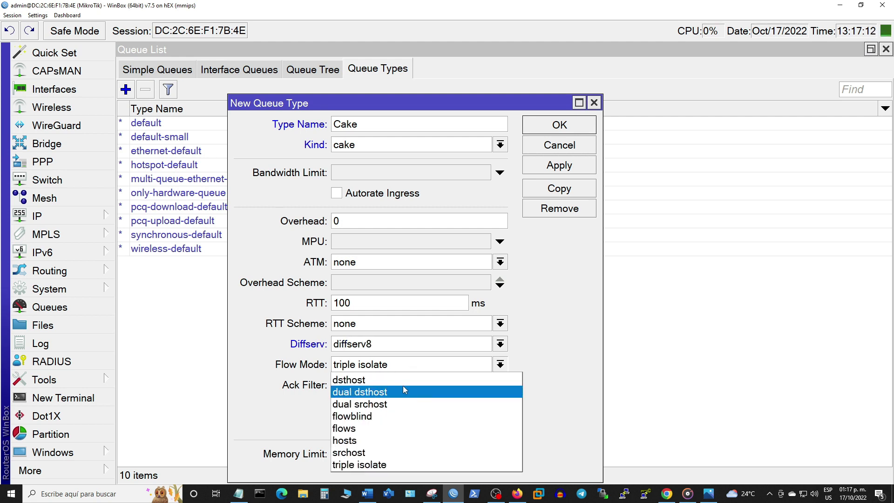
click(379, 417)
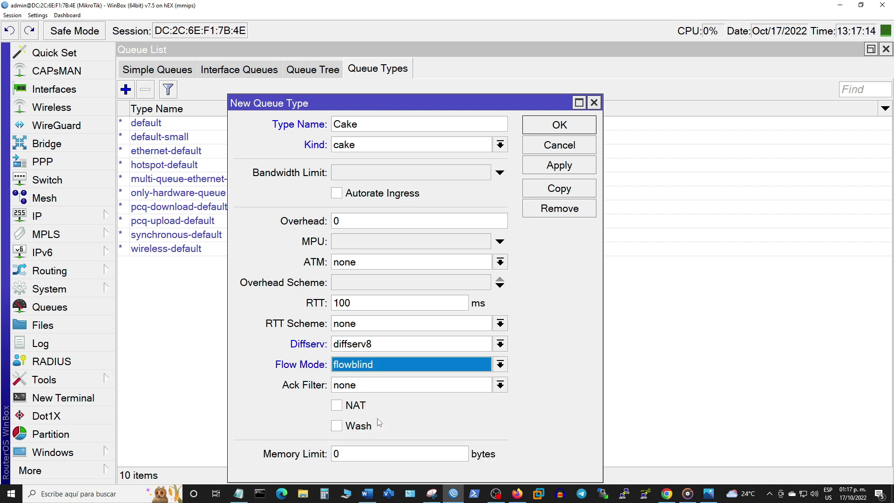
click(337, 406)
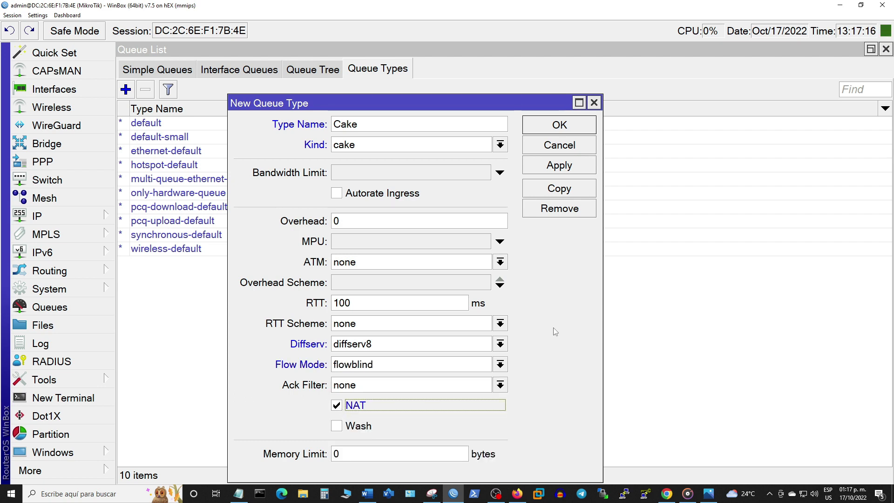
click(567, 169)
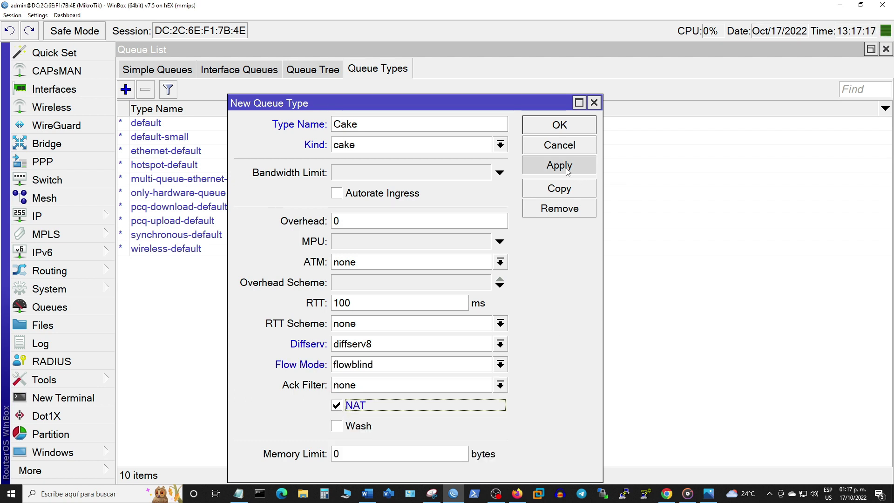
click(560, 131)
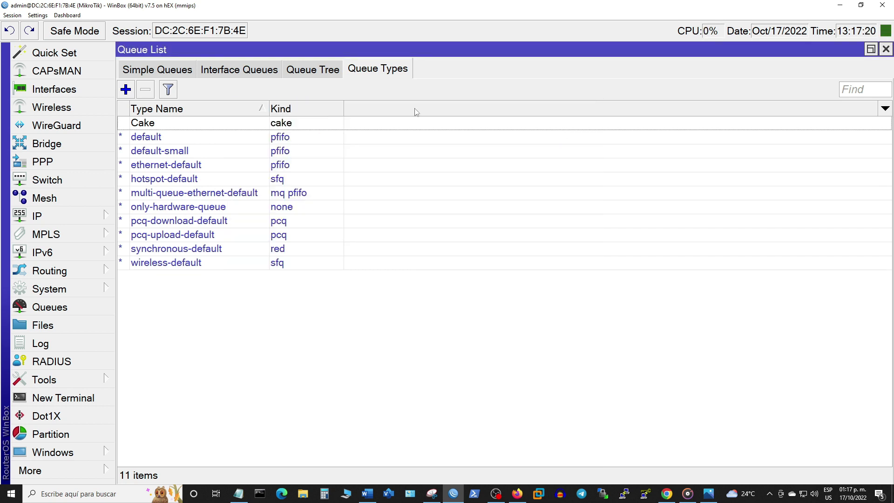
click(145, 73)
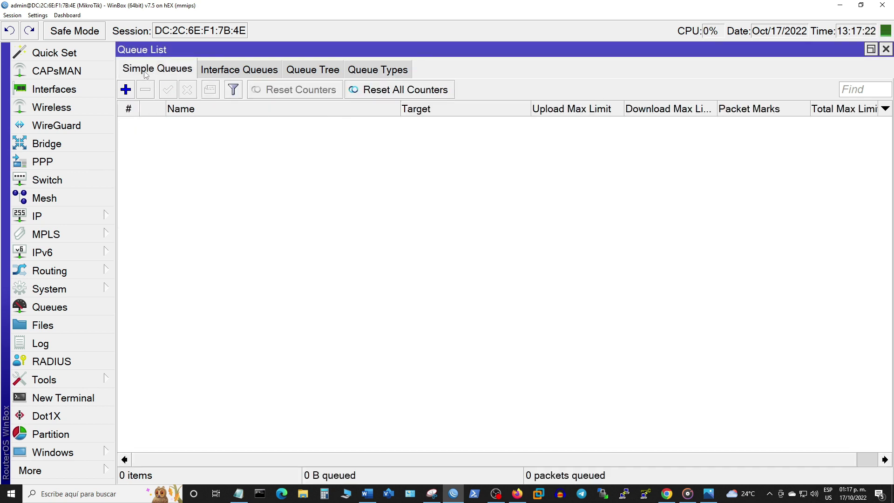
click(886, 50)
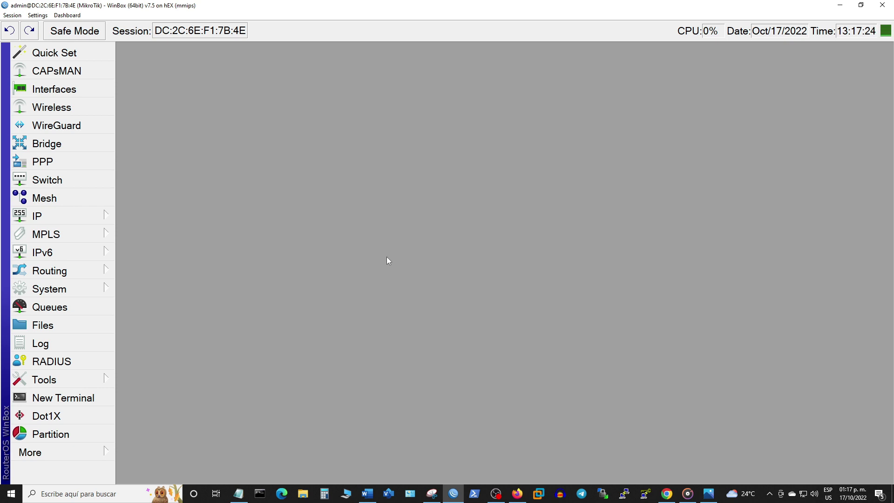
Step: Create a new PPP profile named Plan_10M/3M with local address 10.10.10.1
click(70, 163)
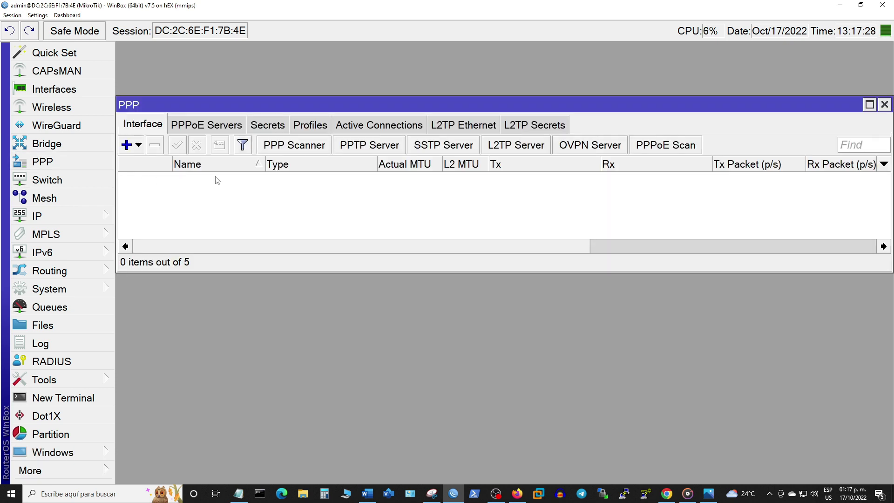
click(312, 127)
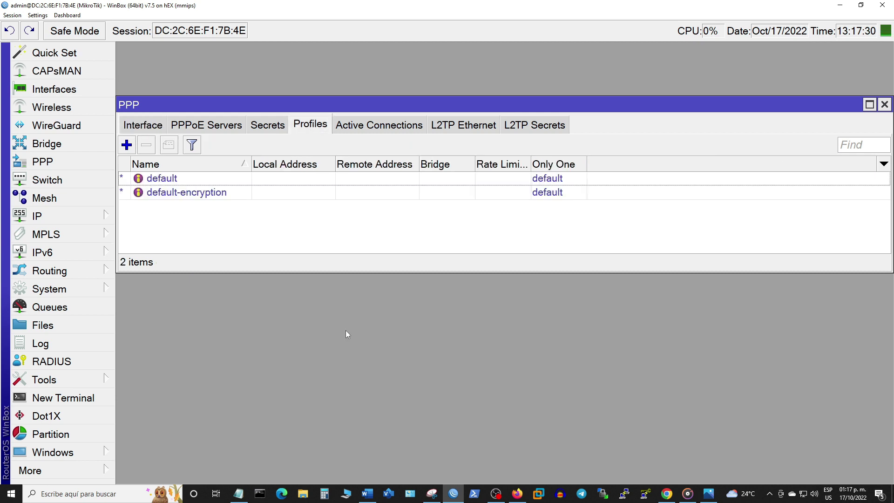
drag(372, 271, 371, 357)
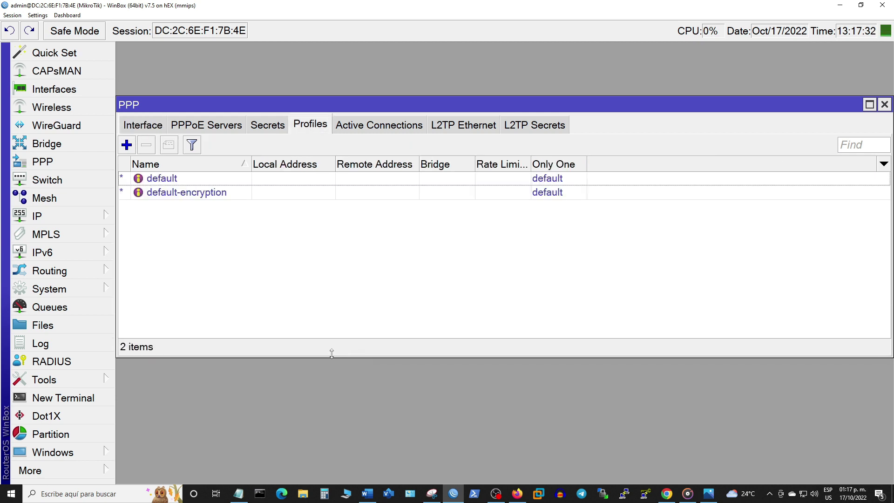
drag(576, 109, 608, 105)
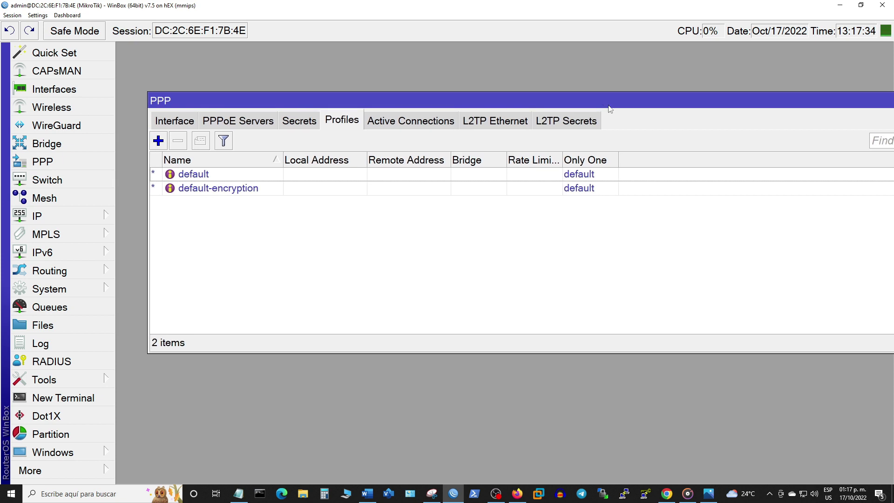
click(159, 140)
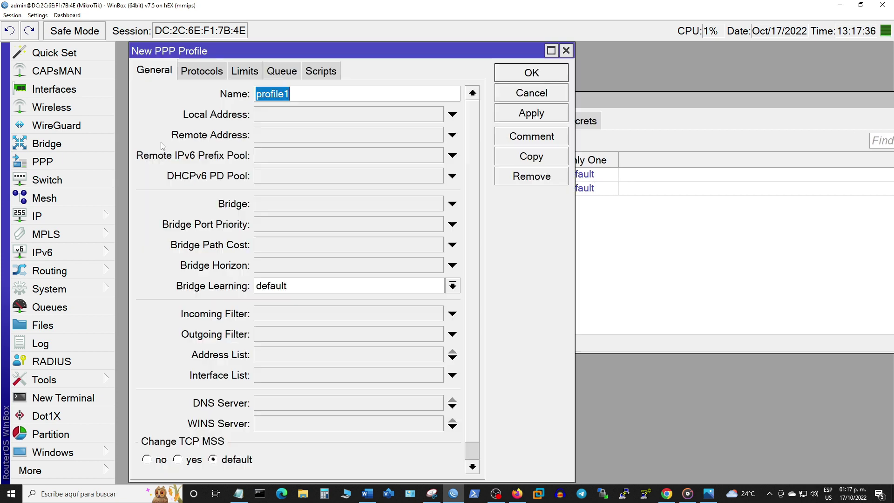
text(P)
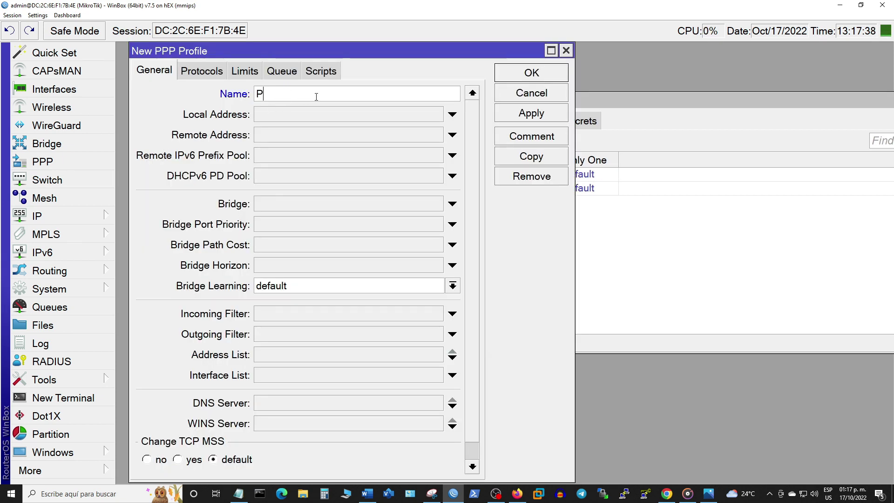
text(lan_10M)
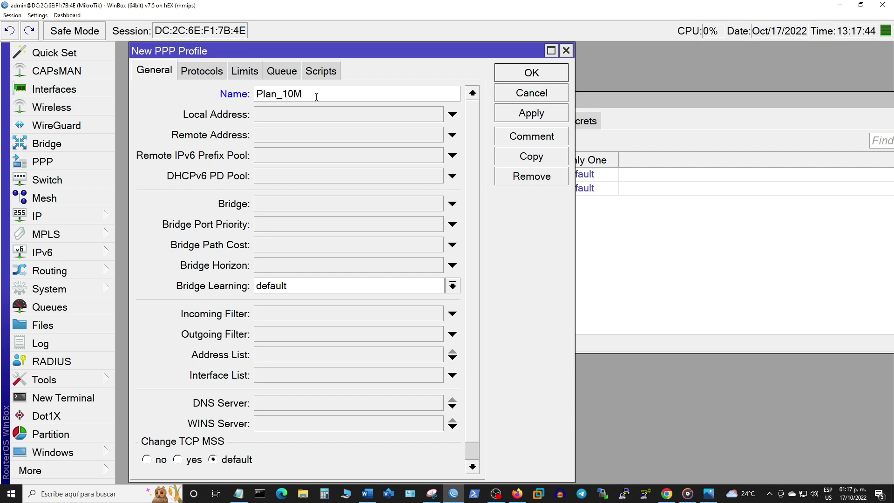
text(/3M)
click(344, 120)
text(10.10.10.1)
Step: Set the profile's remote address to pool_PPPoE and DNS servers to 1.1.1.1 and 8.8.8.8
click(344, 134)
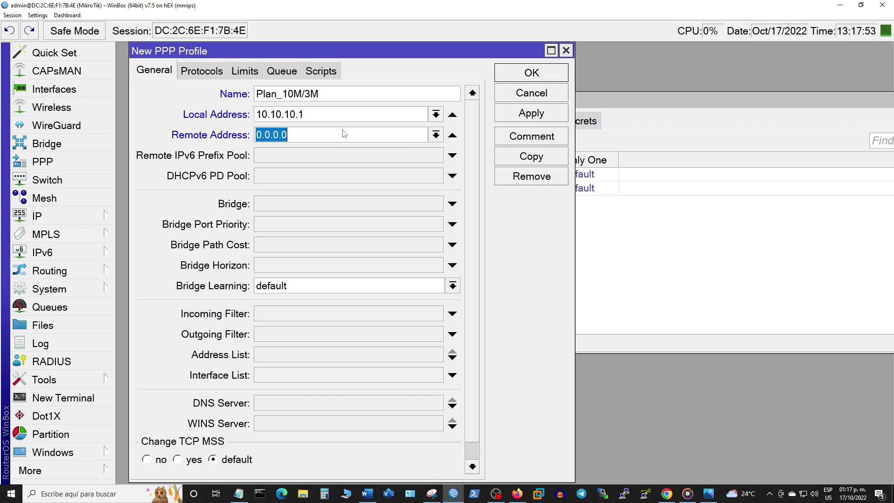
click(436, 134)
click(416, 145)
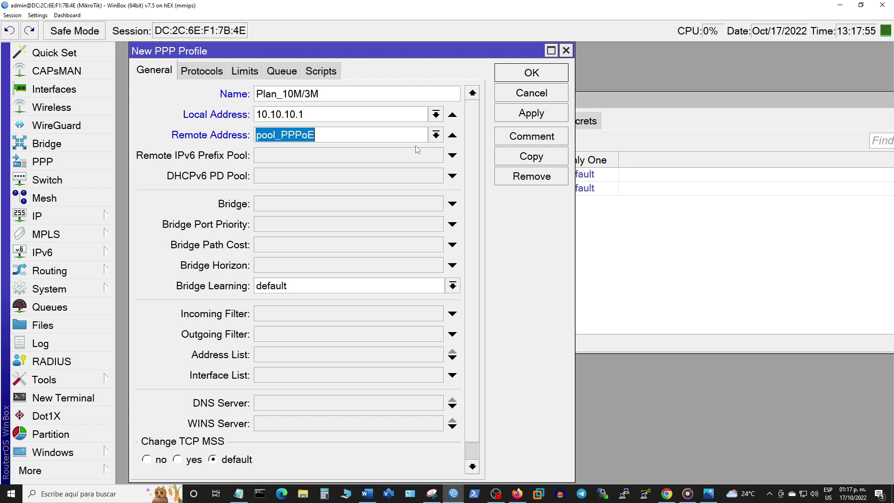
scroll(472, 191, down, 2)
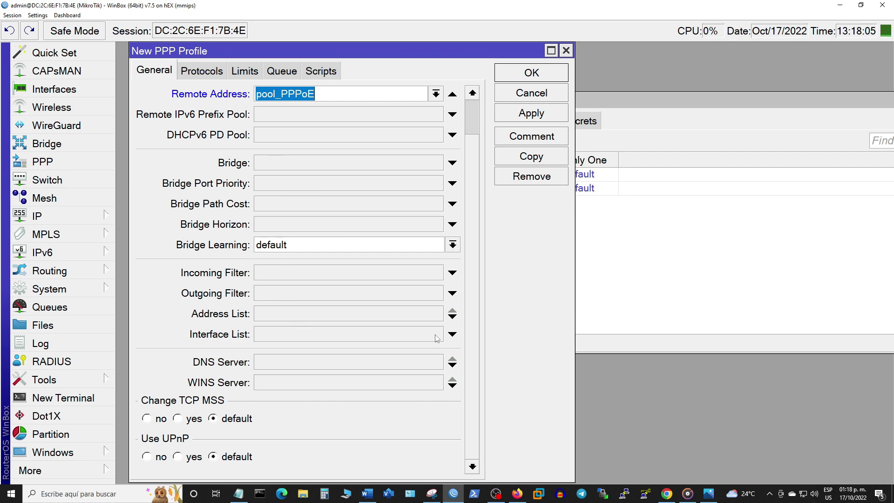
click(308, 368)
text(1.1.1.1)
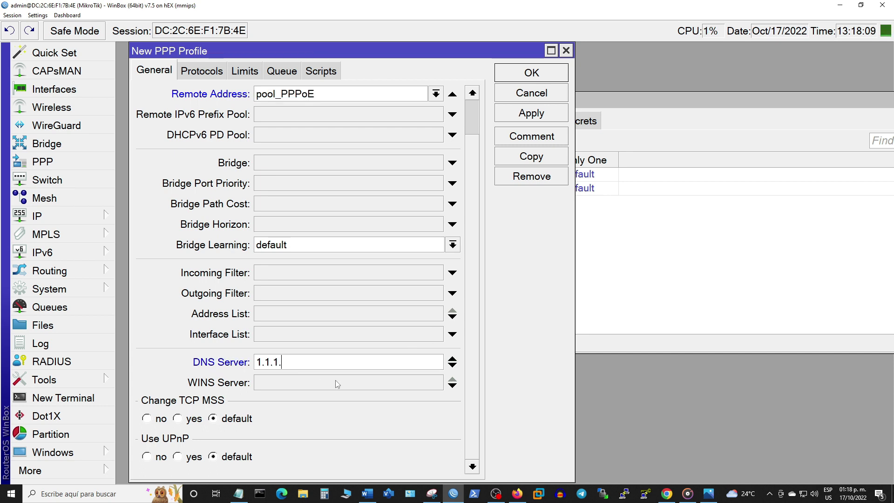
click(453, 366)
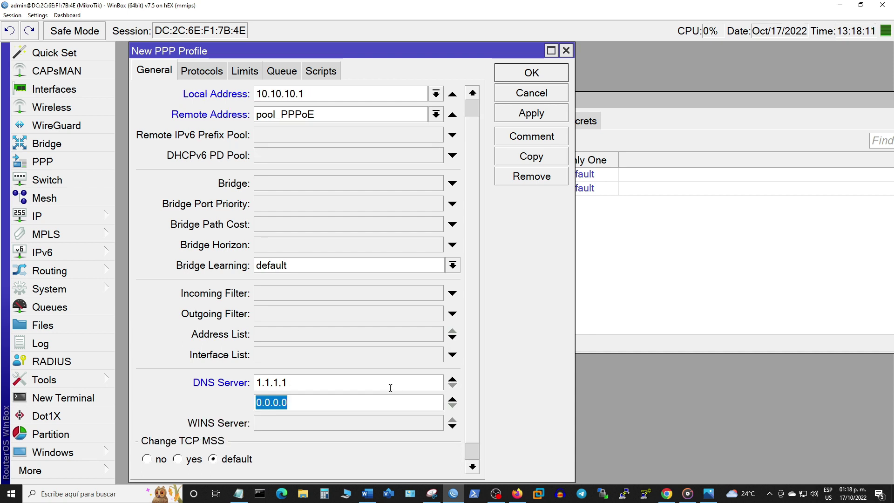
text(8.8.8.8)
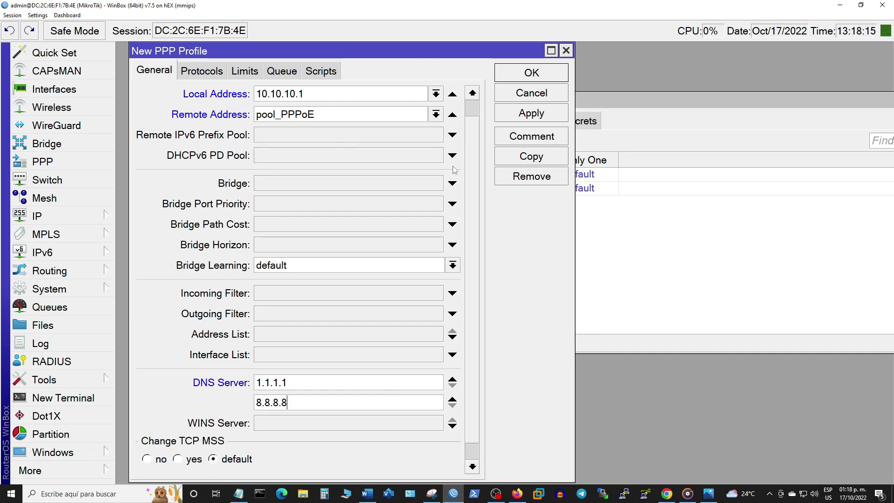
scroll(475, 158, up, 1)
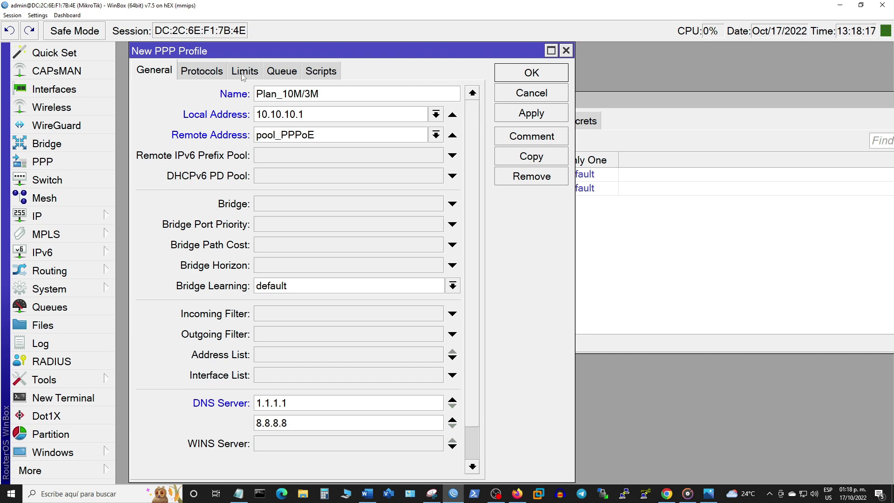
click(244, 75)
click(223, 148)
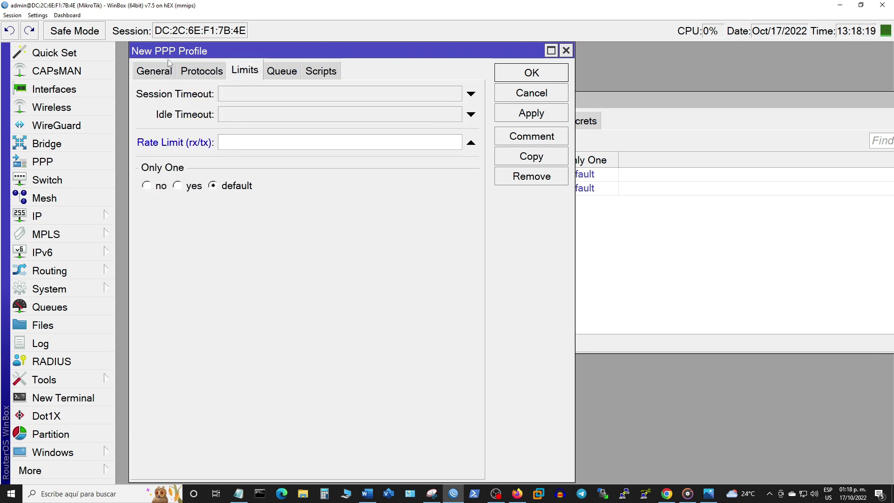
Step: Set the profile's rate limit to 3M/10M and queue type to Cake, then save it
click(156, 70)
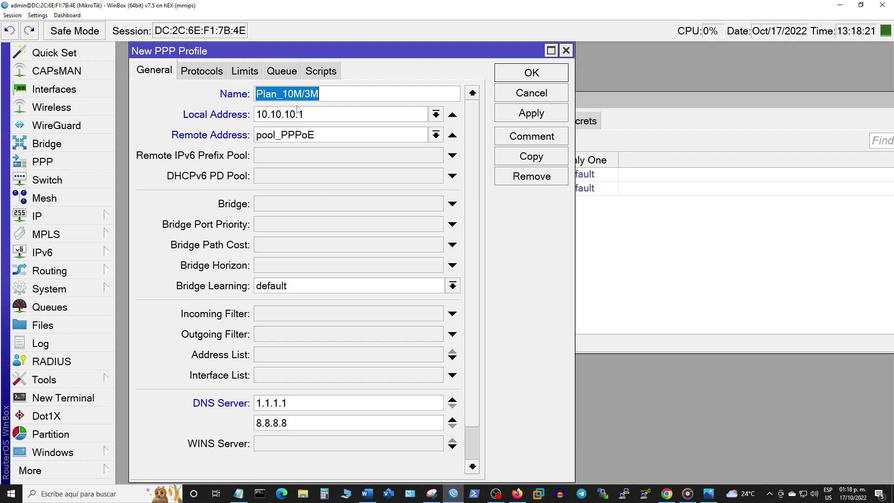
click(251, 74)
click(240, 141)
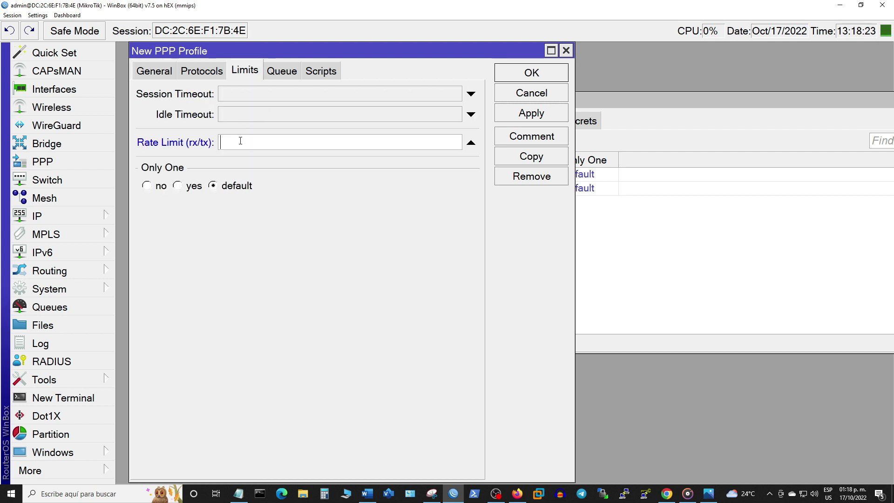
text(3M/10M)
click(282, 74)
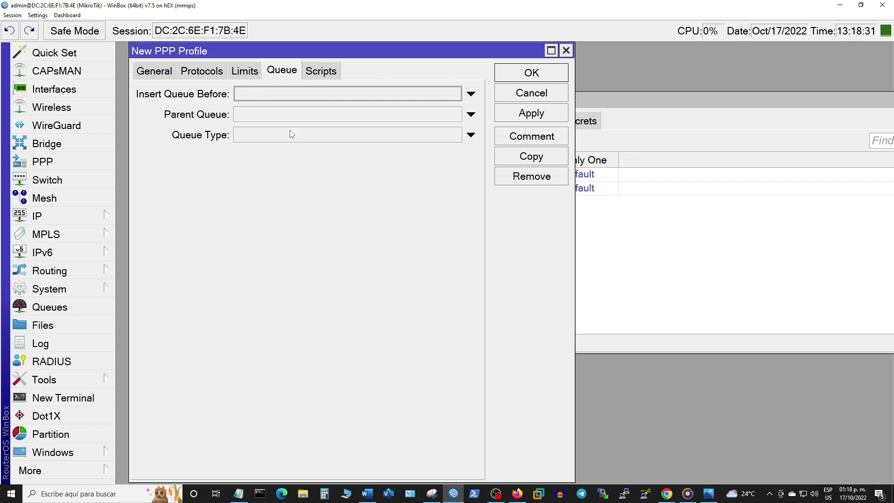
click(257, 137)
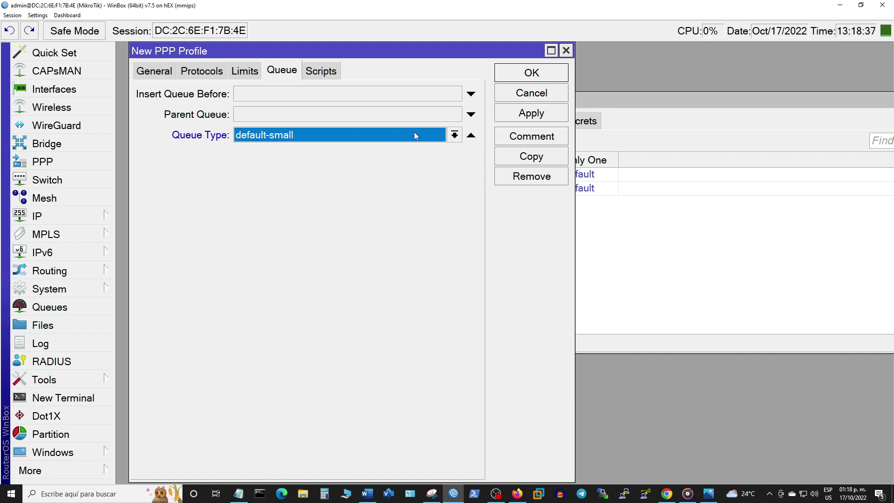
click(449, 135)
click(388, 146)
click(513, 116)
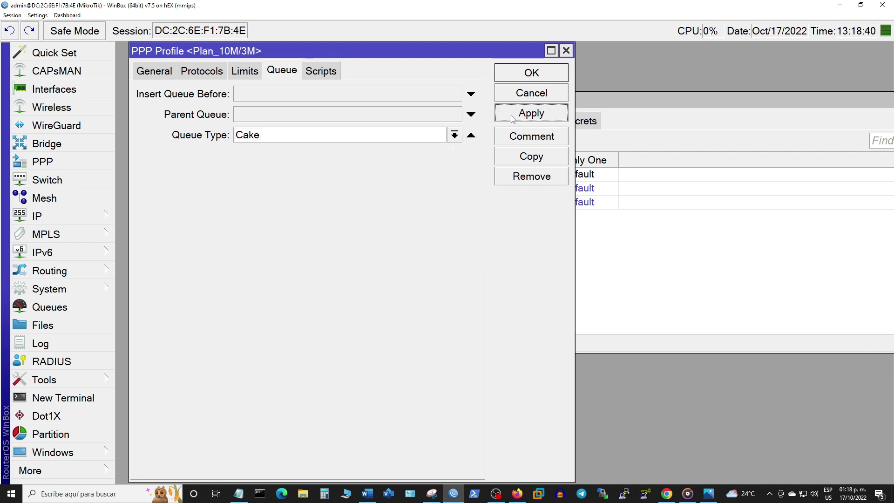
click(543, 72)
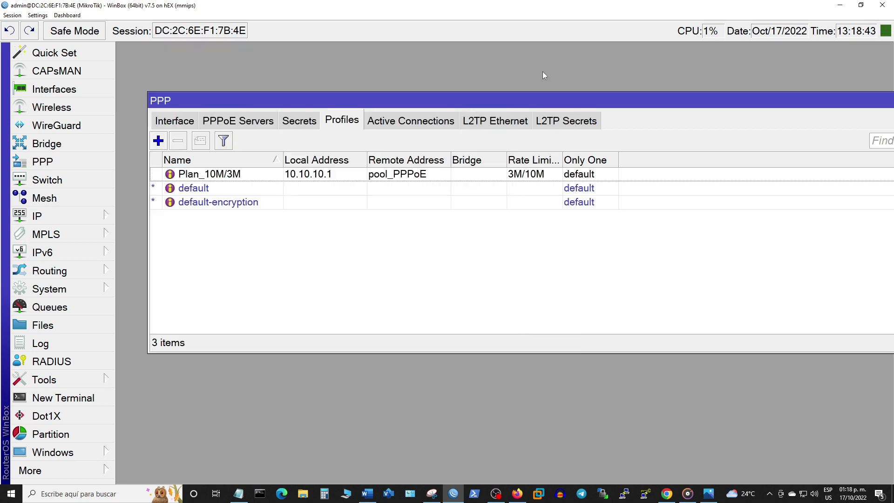
Step: Create a new PPP secret named user1 and enter its password
drag(455, 352, 451, 248)
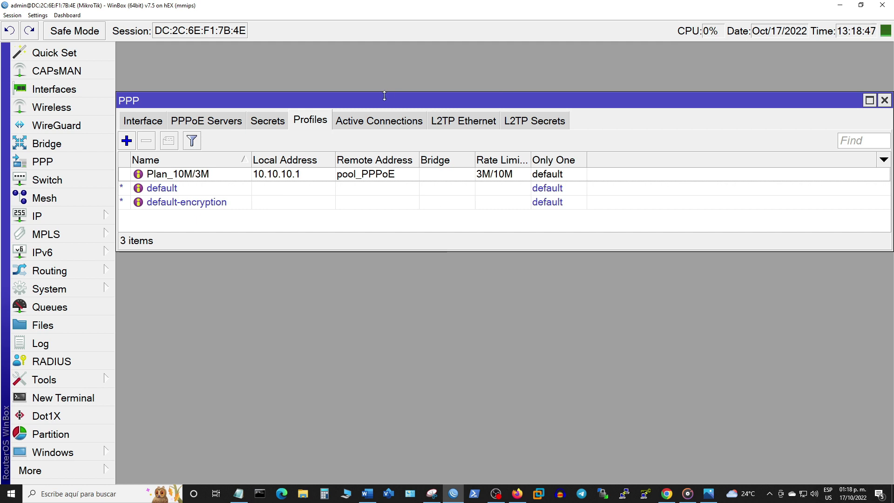
drag(411, 97, 455, 96)
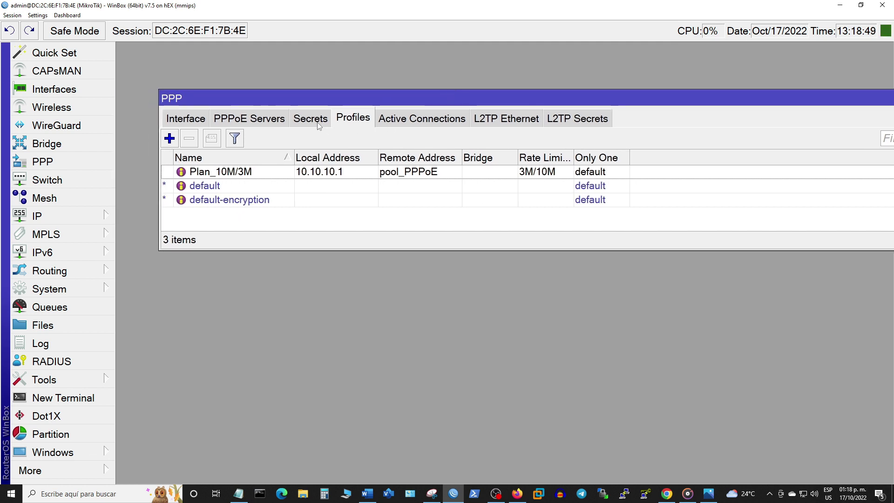
click(319, 122)
click(170, 139)
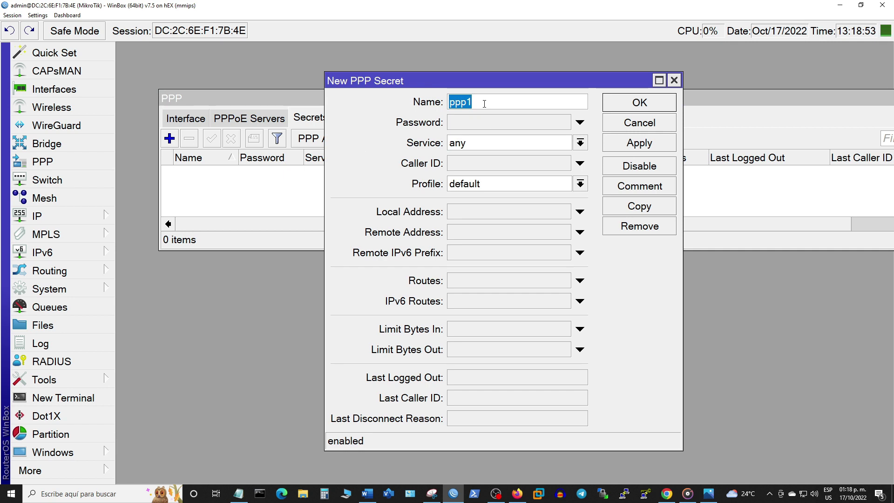
text(user1)
click(484, 122)
text(user)
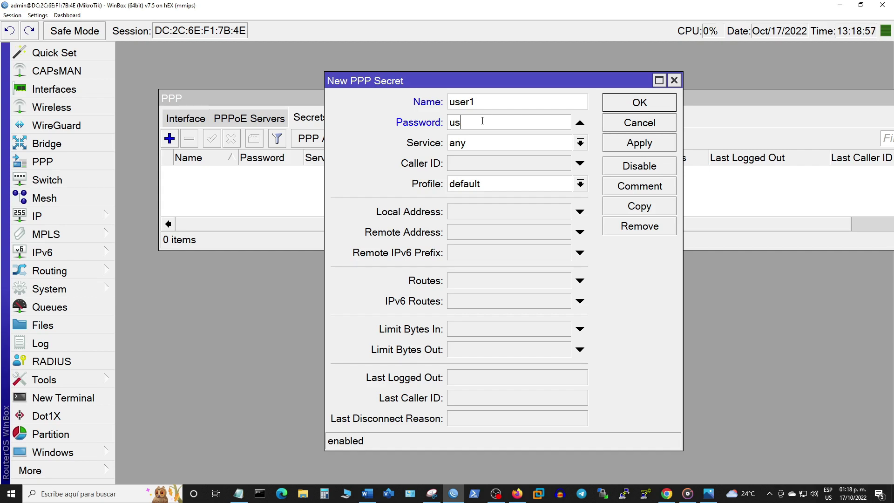
text(1)
Step: Limit the user1 secret to the pppoe service with the Plan_10M/3M profile and save it
click(502, 143)
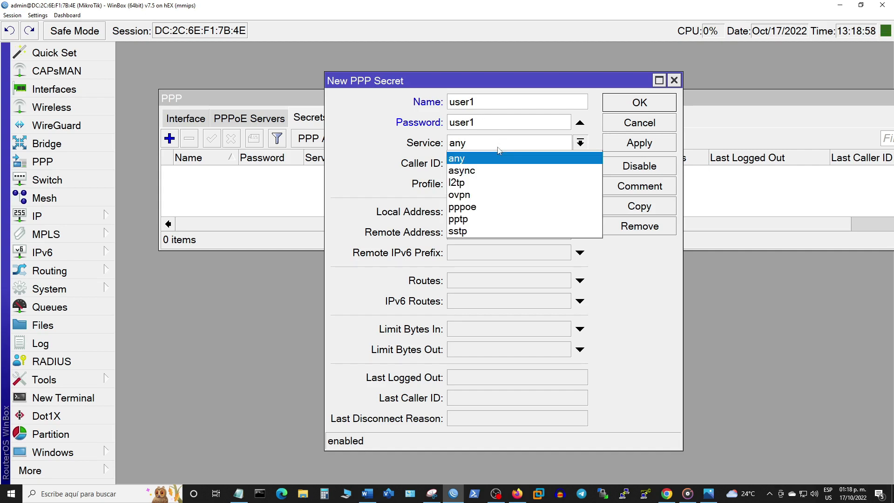
click(486, 206)
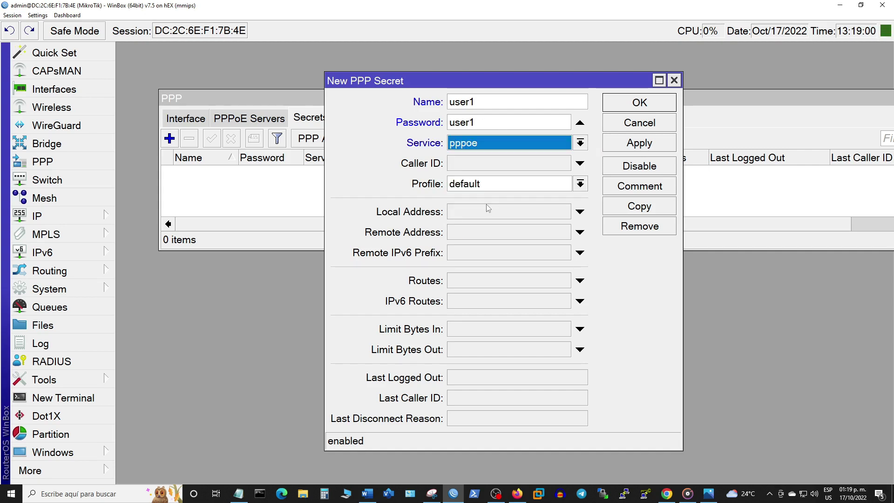
click(516, 185)
click(515, 197)
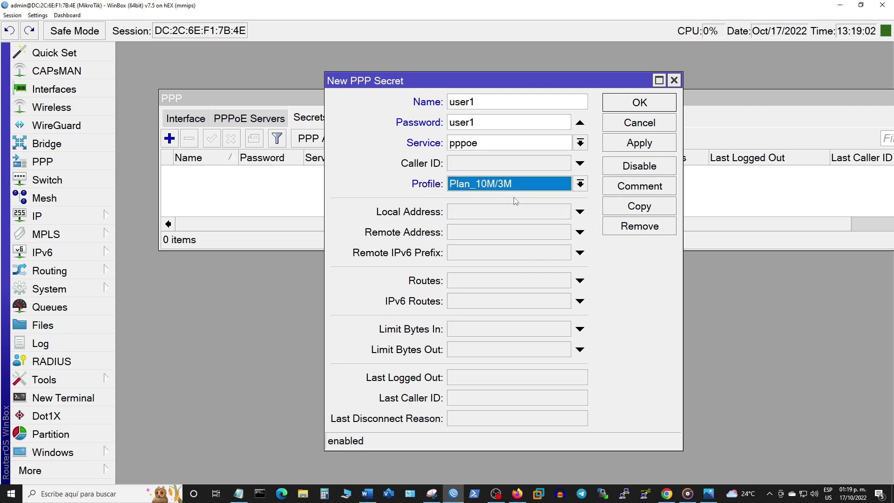
click(638, 145)
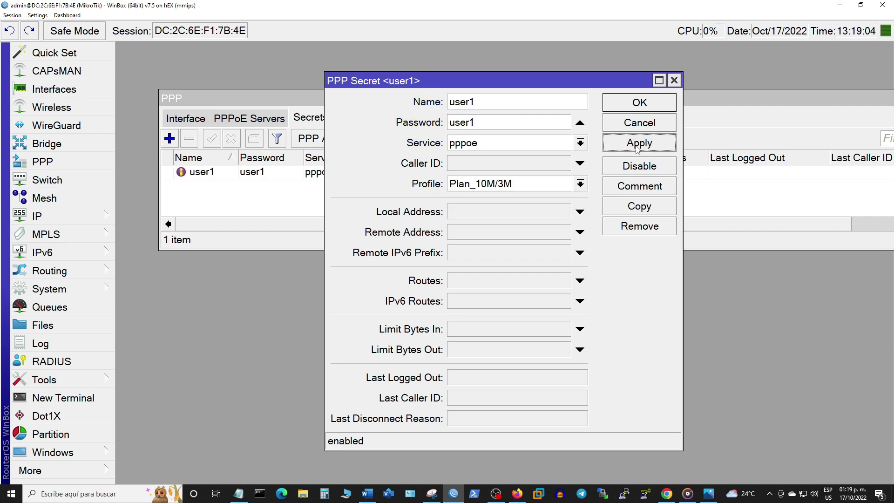
click(639, 102)
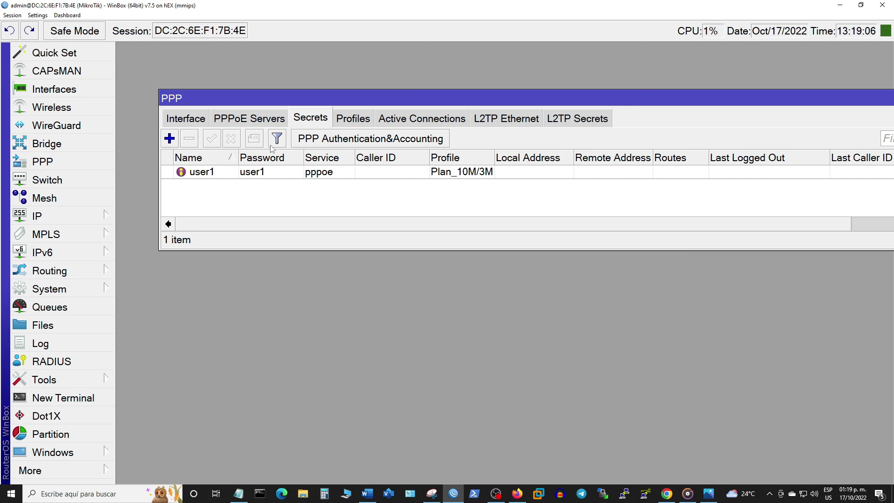
click(260, 119)
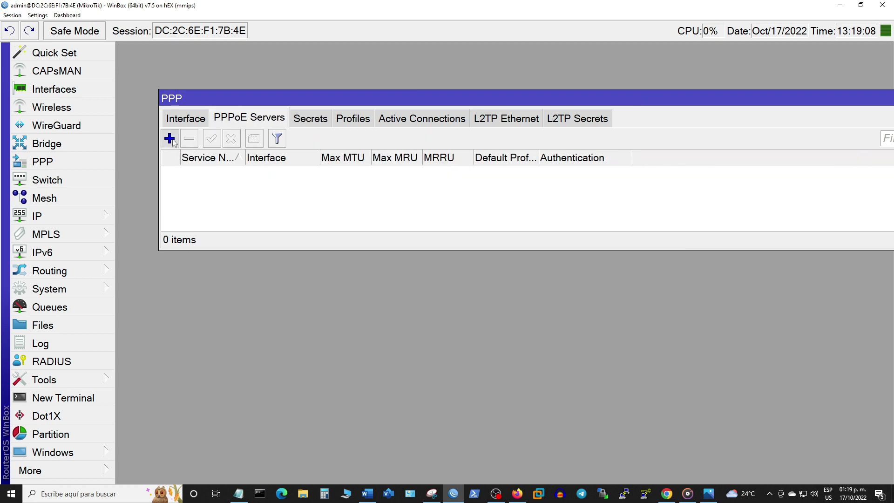
Step: Create PPPoE server PPPoE_Server_YOUTUBE on ether5_PPPoE with MTU and MRU 1480
click(169, 139)
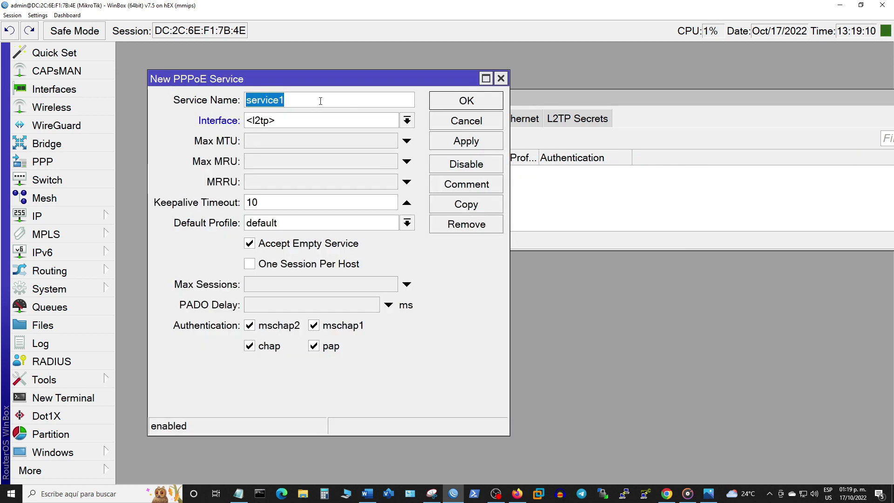
text(PPPoE_Server)
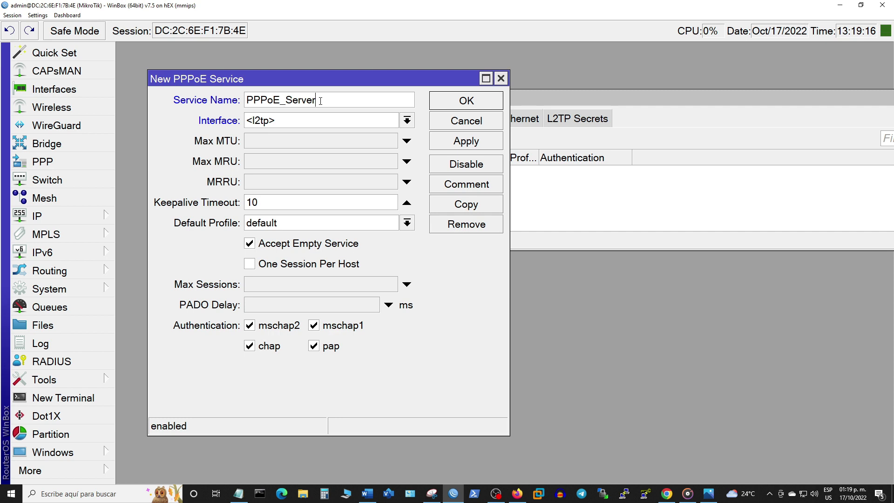
text(_YOUTUBE)
click(407, 120)
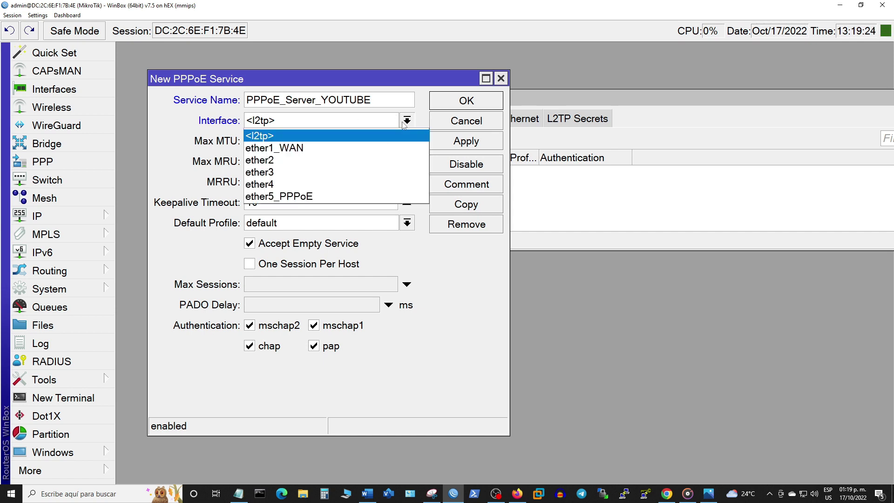
click(314, 196)
click(257, 142)
text(1480)
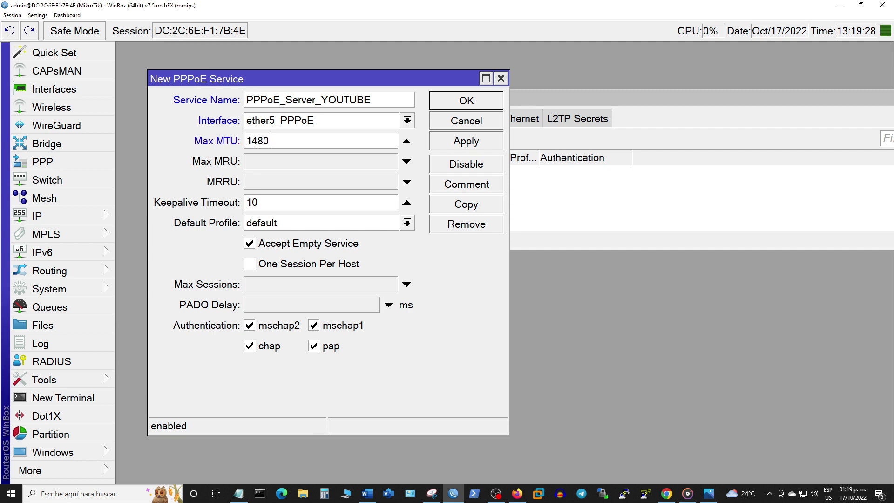
click(270, 162)
text(1480)
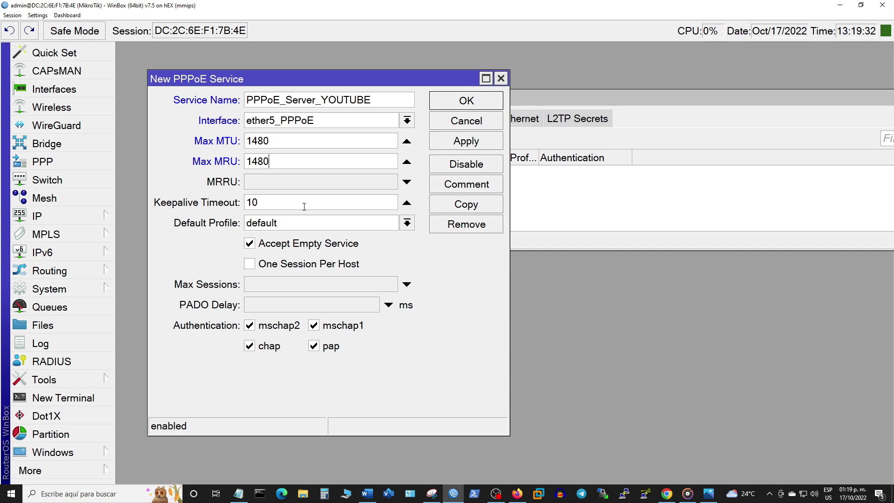
Step: Set default profile Plan_10M/3M, one session per host and max sessions 1, then save
click(407, 225)
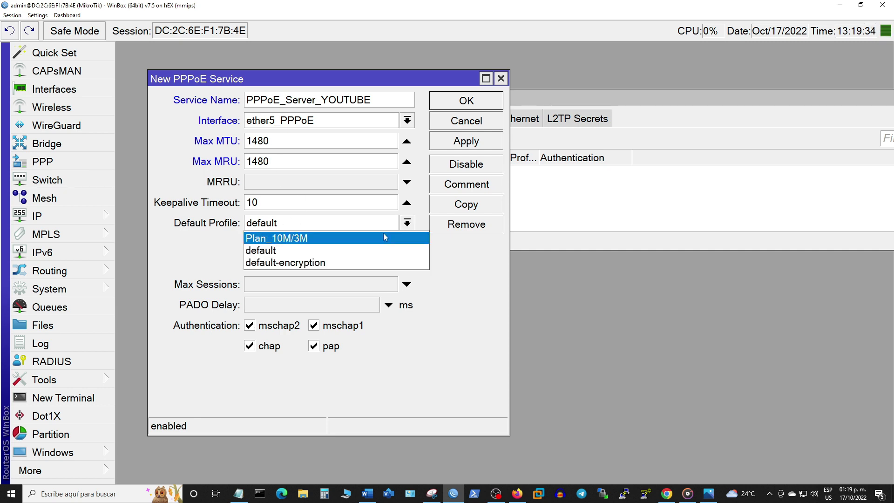
click(383, 237)
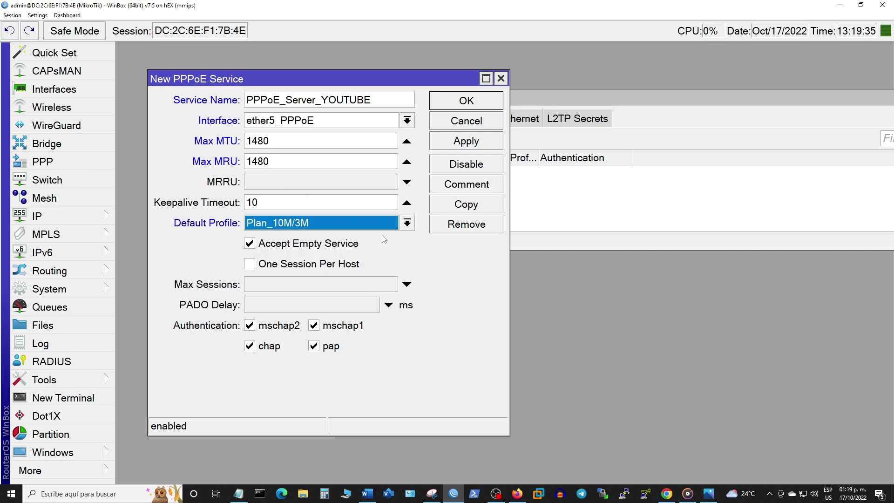
click(248, 265)
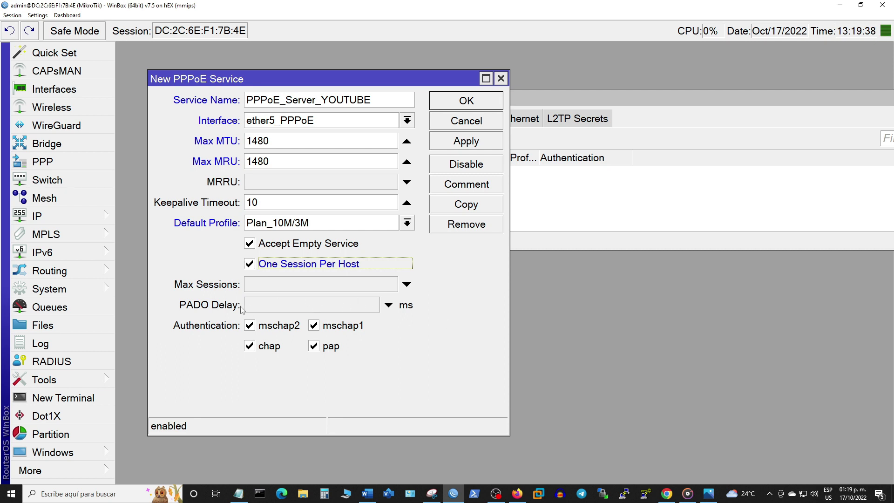
click(265, 290)
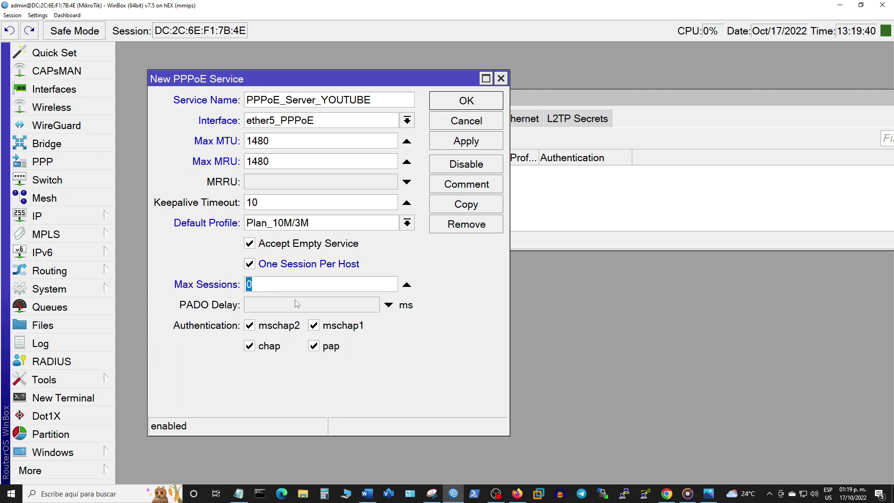
text(1)
click(464, 144)
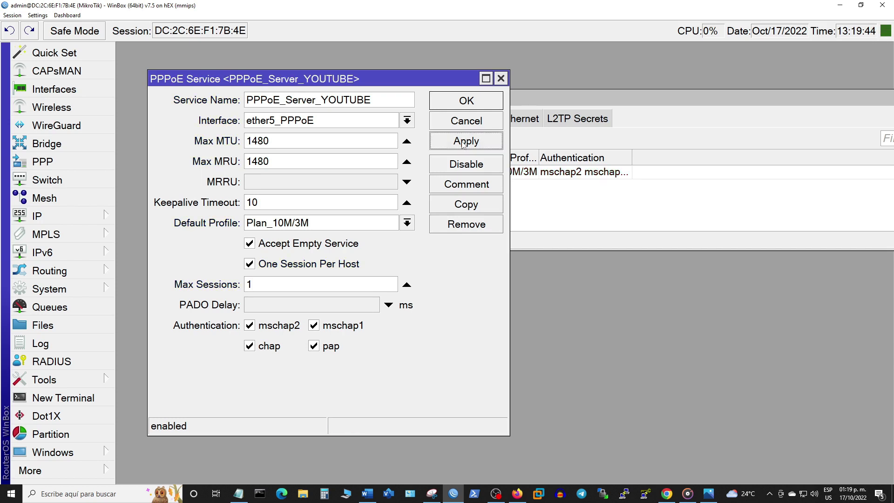
click(470, 105)
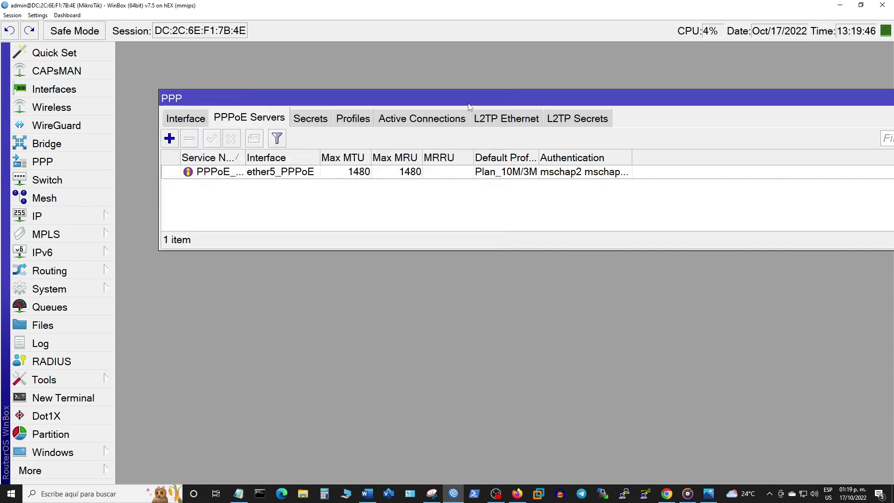
click(339, 172)
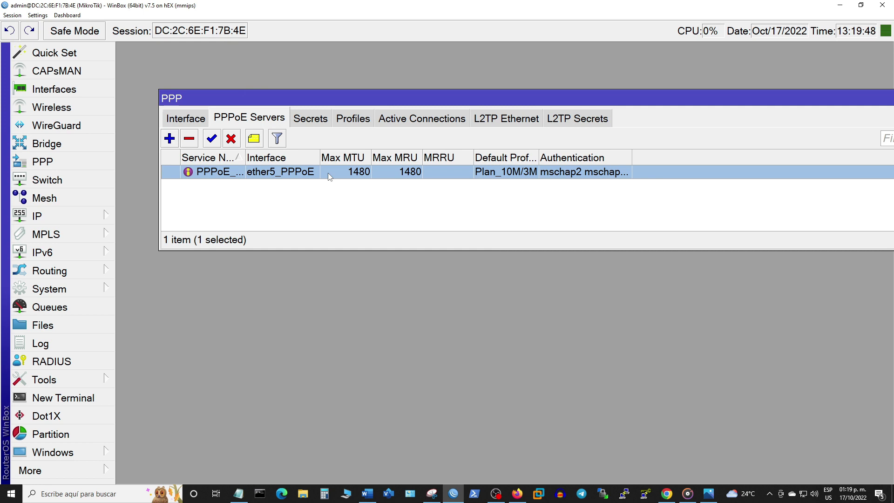
click(239, 495)
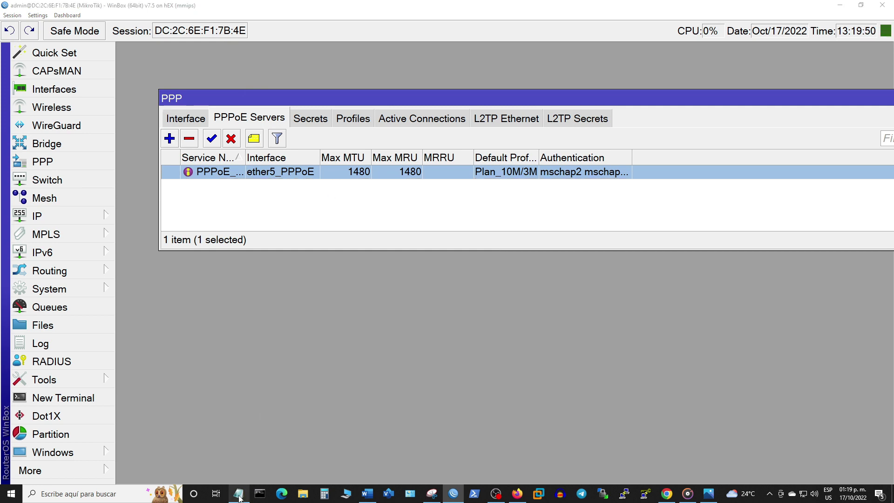
Step: Write the laptop-testing note and 'un momento..!!!' below 'Iniciamos !', then minimize Notepad
click(427, 255)
key(Return)
key(Return)
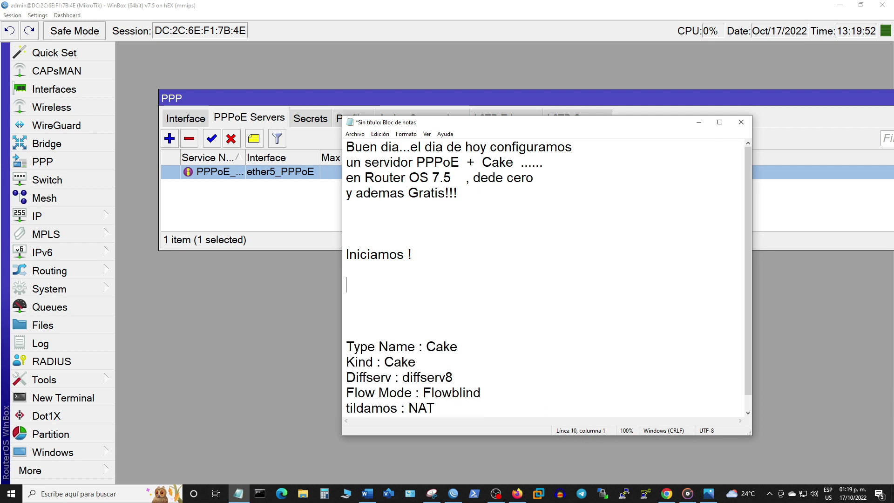
key(Return)
text(bien)
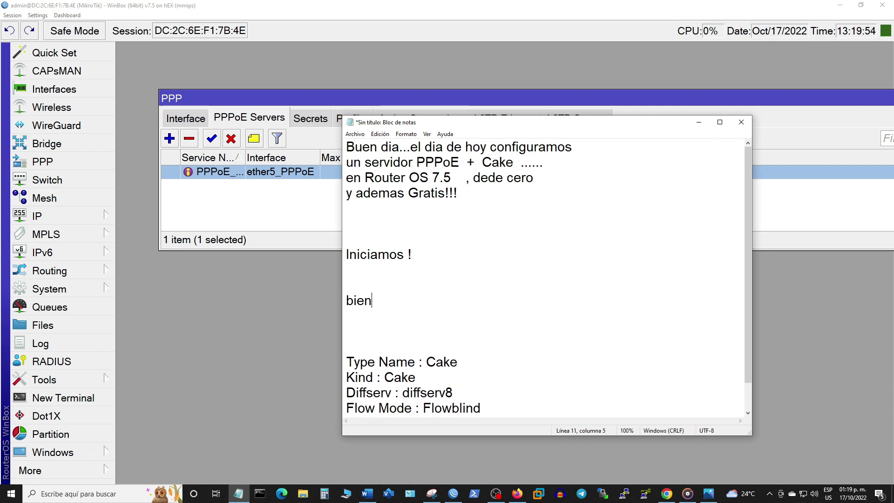
text(...es hora de teste)
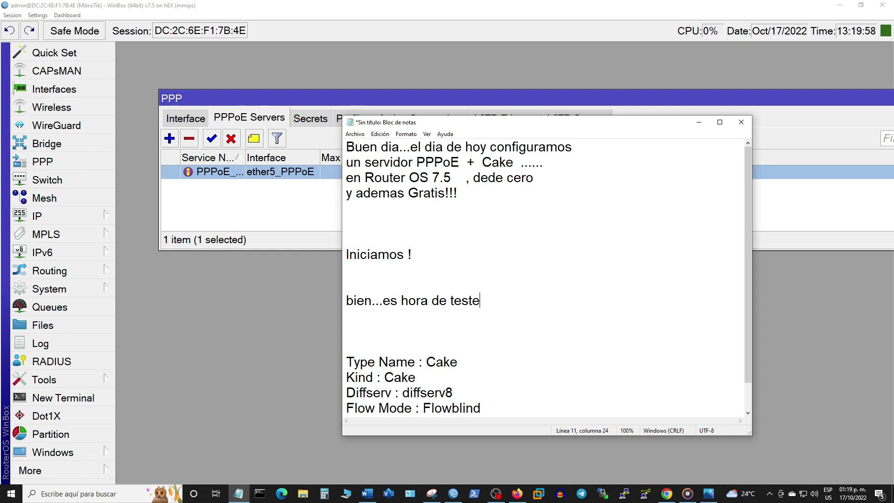
text(ar  cone)
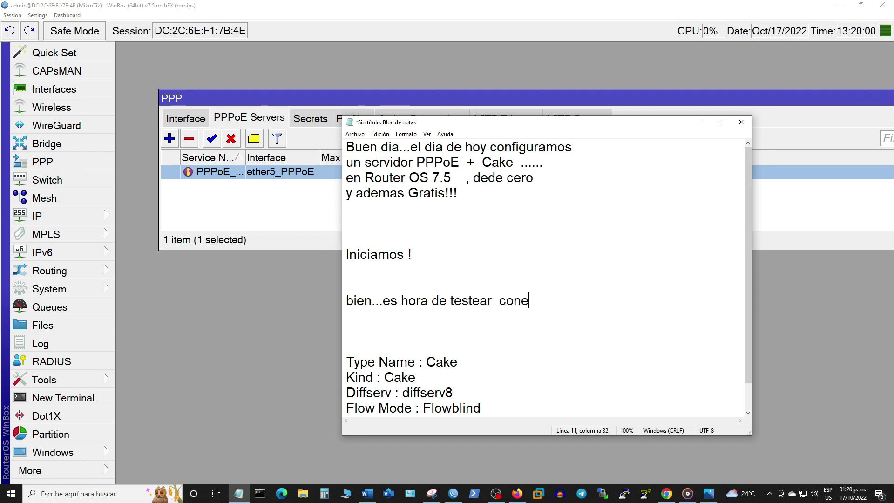
text(ctare mi l)
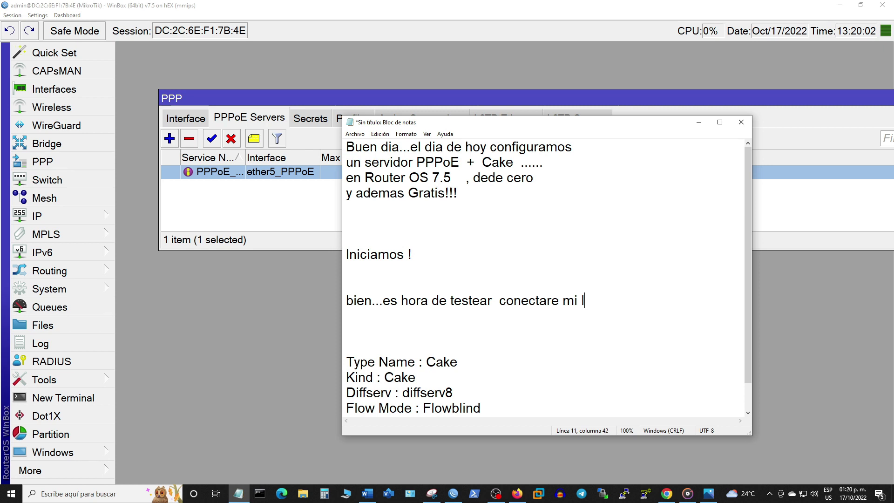
text(aptop de p)
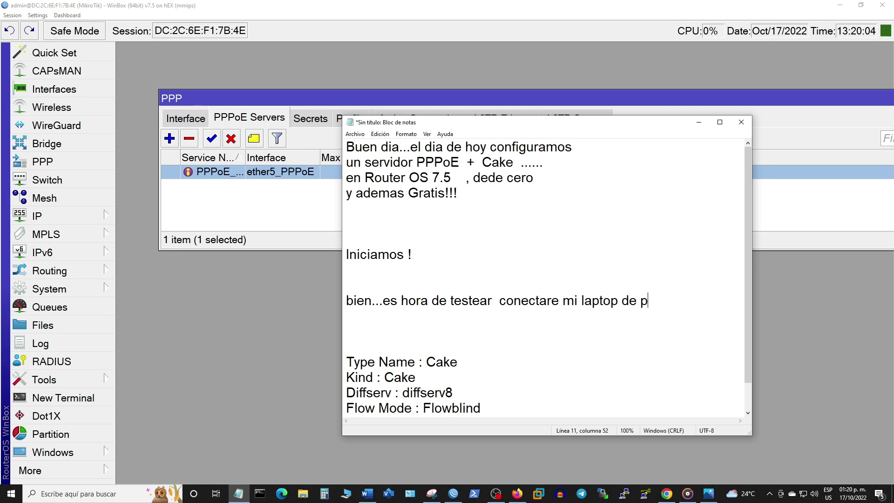
text(rueba)
key(Return)
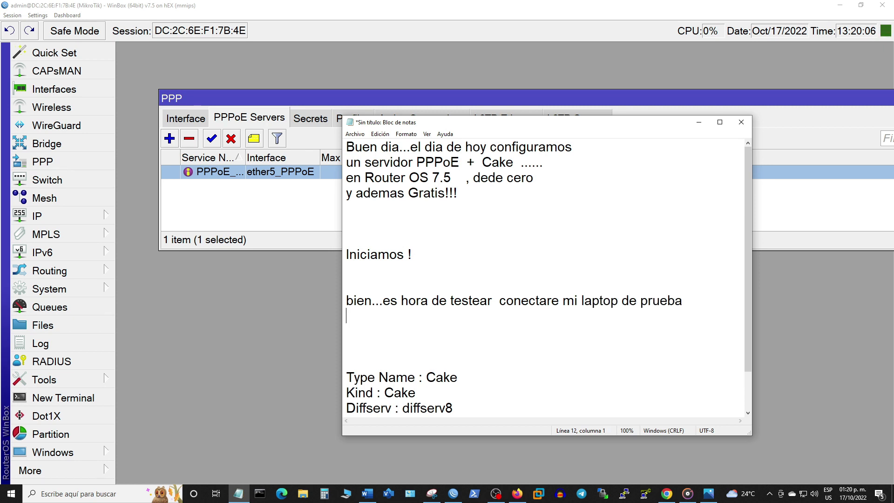
text(un momento..!!!)
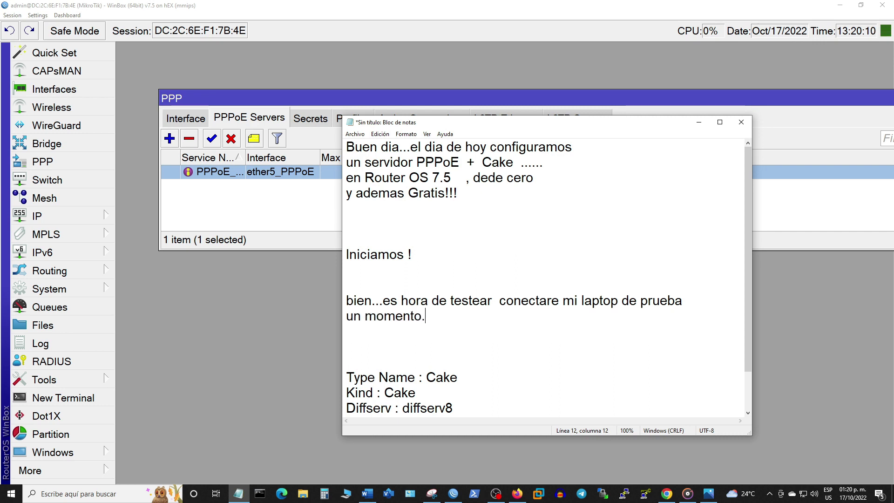
key(Return)
key(Return)
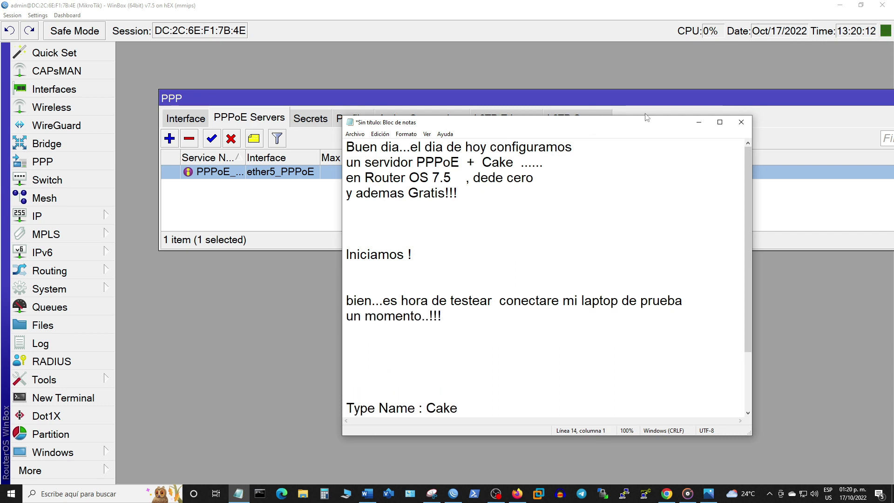
click(699, 122)
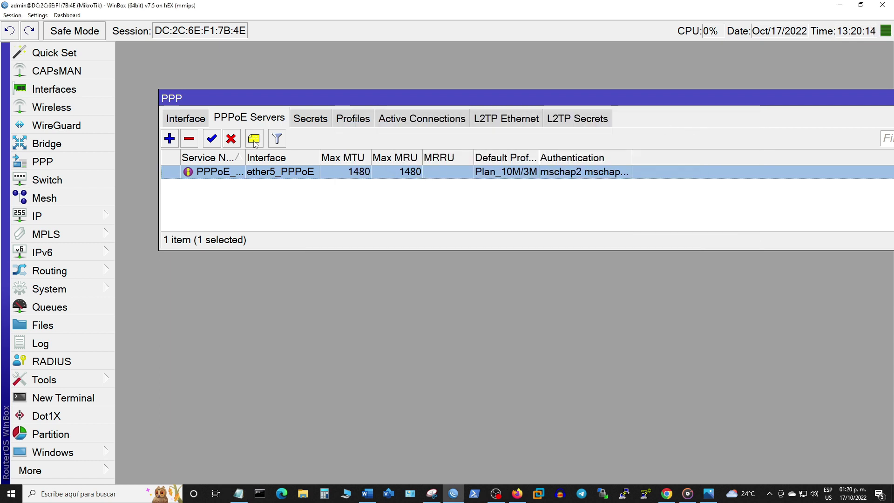
Step: Show the PPP interfaces and place a widened Queue List window below the PPP window
click(185, 118)
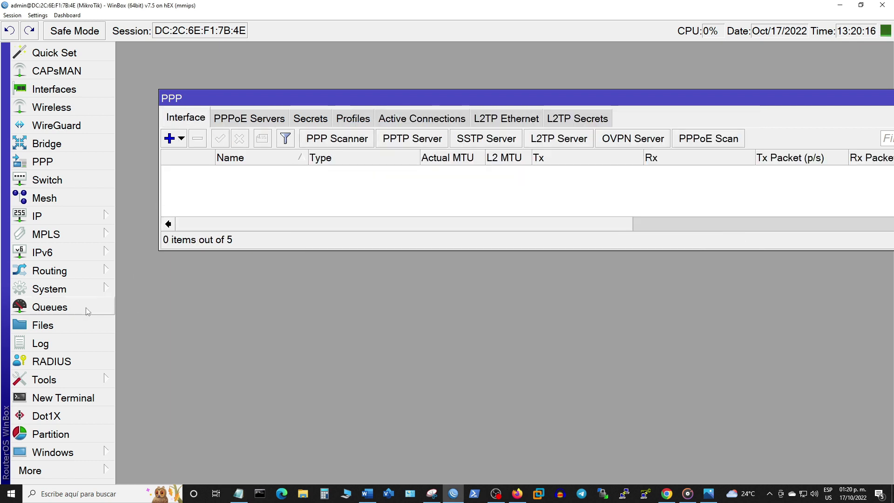
click(88, 311)
click(870, 49)
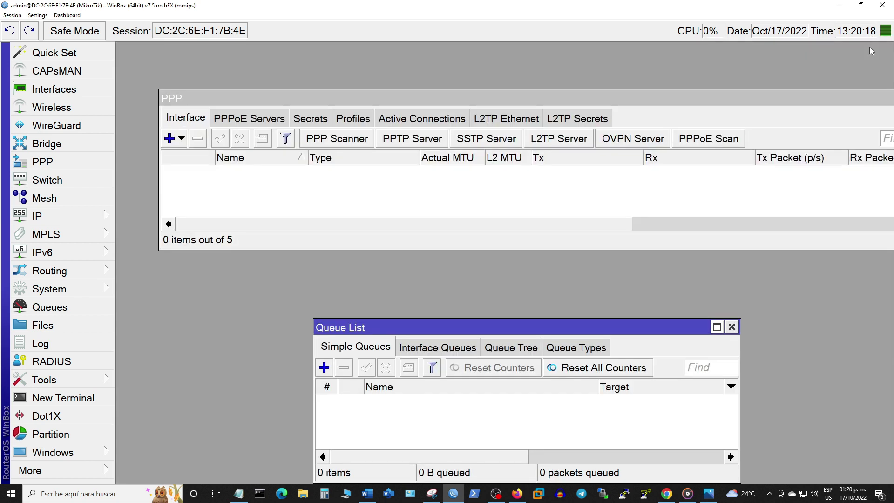
drag(539, 325, 384, 275)
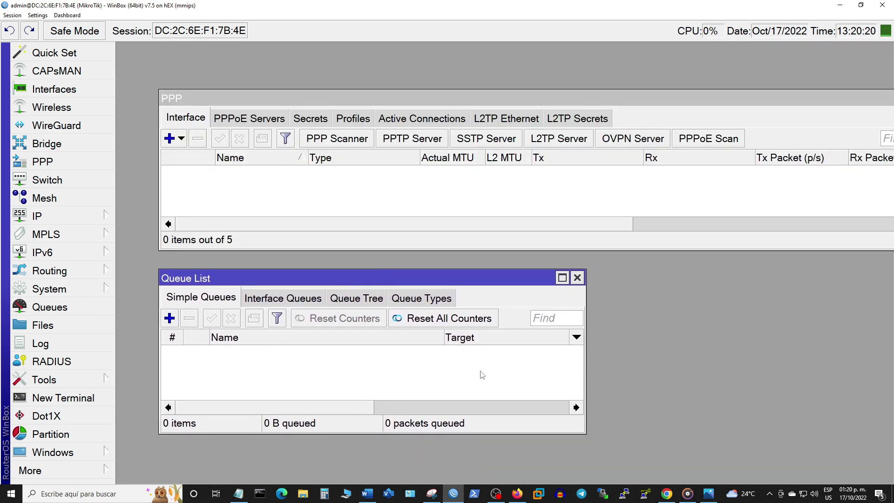
drag(586, 367, 874, 379)
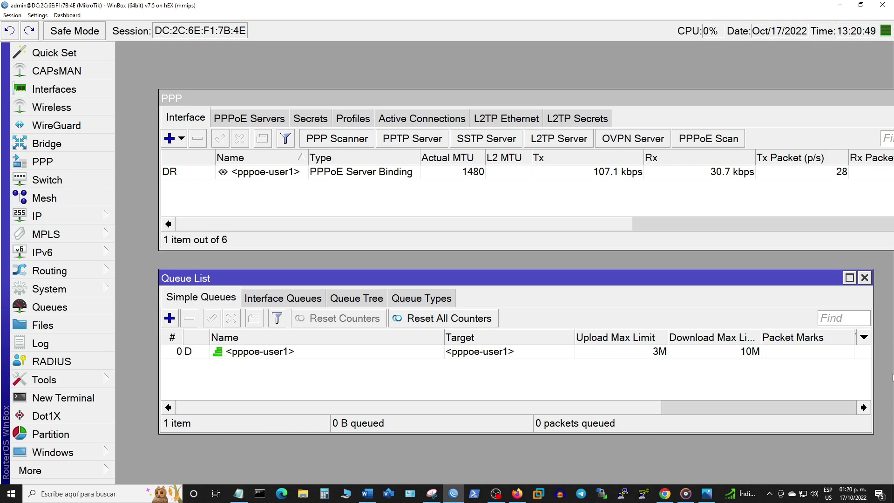
Step: Open the pppoe-user1 queue and check its 3M/10M max limits and Cake queue types
double_click(280, 352)
click(309, 231)
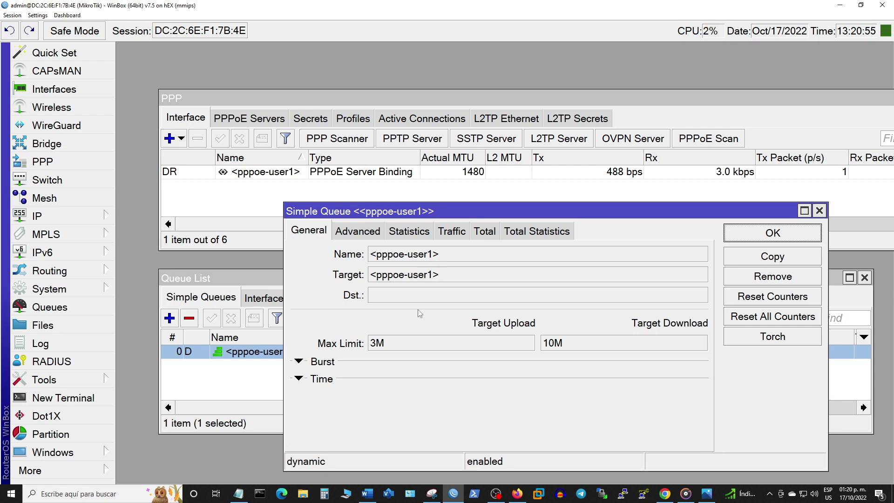
double_click(373, 345)
double_click(580, 342)
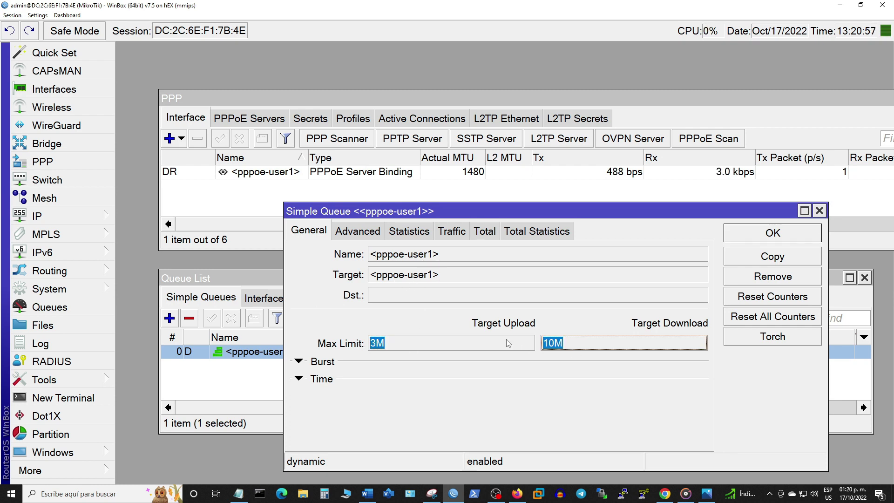
click(352, 233)
double_click(403, 369)
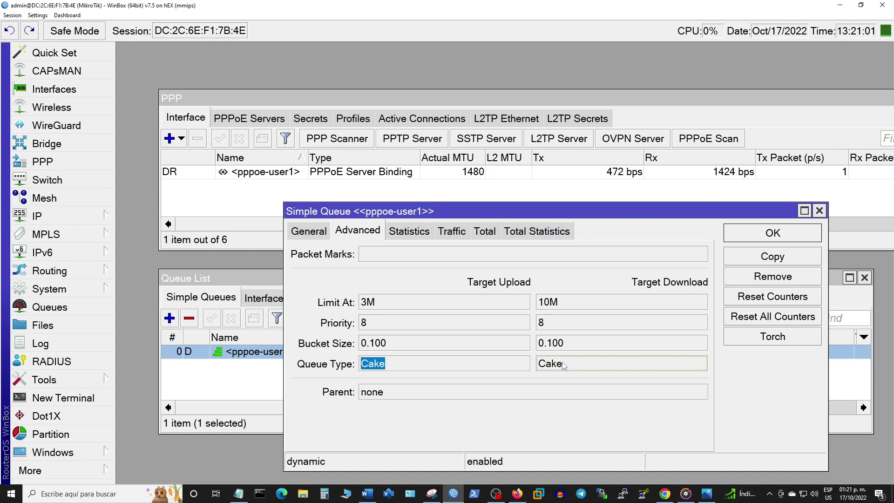
double_click(580, 366)
Step: Move the queue dialog up and bring up its live Traffic graphs
drag(560, 212, 533, 66)
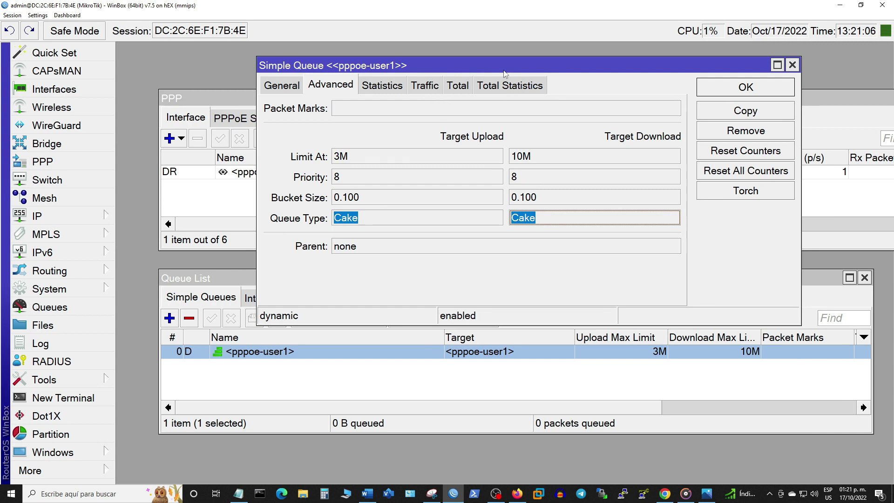
click(298, 87)
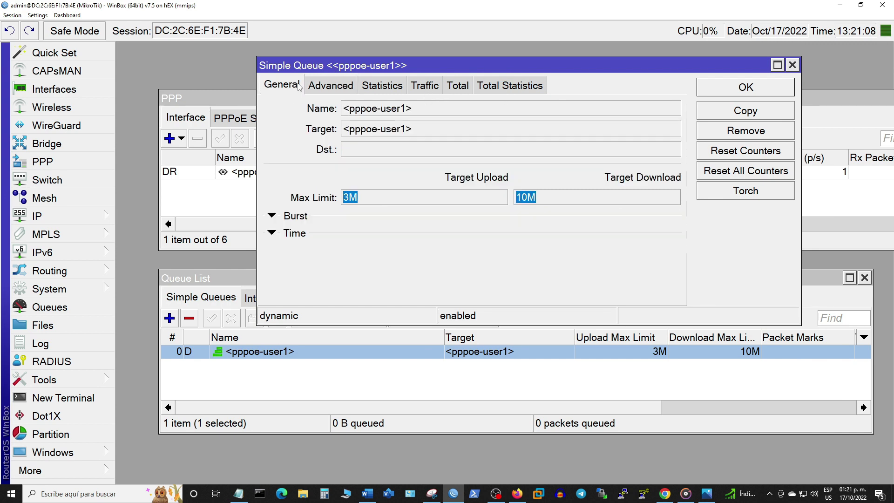
click(328, 86)
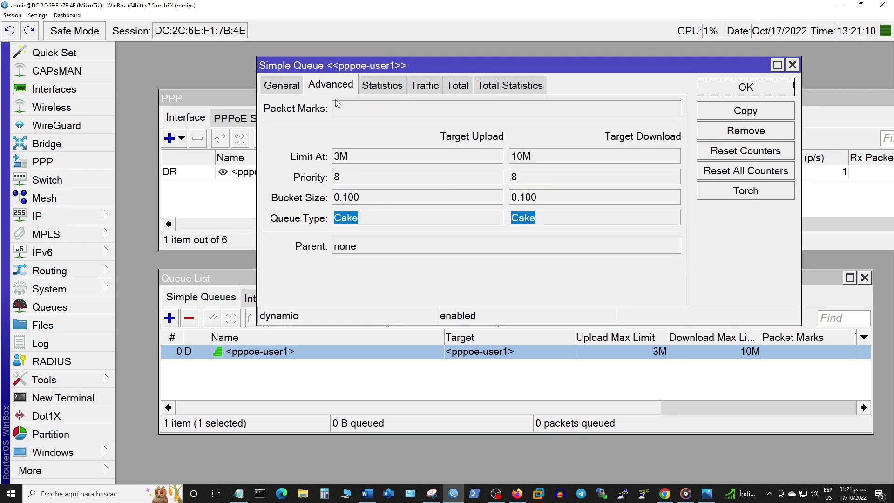
click(391, 88)
click(424, 87)
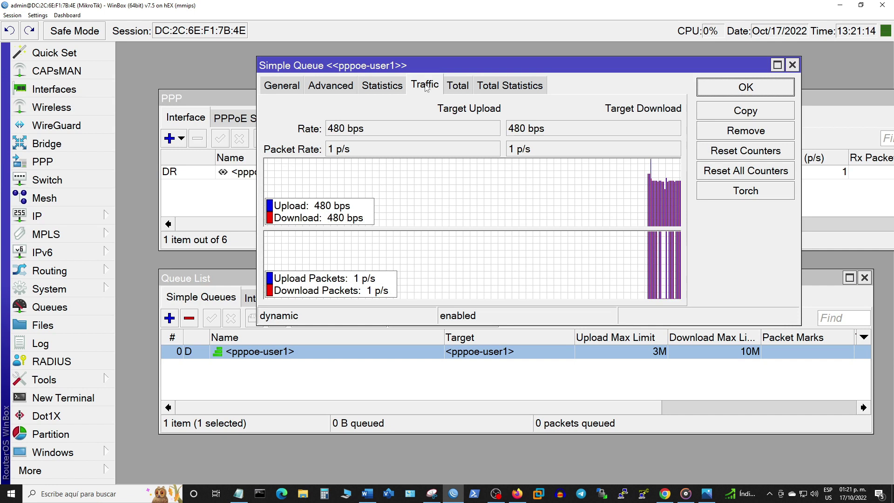
Step: Watch the pppoe-user1 traffic test, pointing out download near 9.9 Mbps and the upload rate
drag(514, 69, 480, 101)
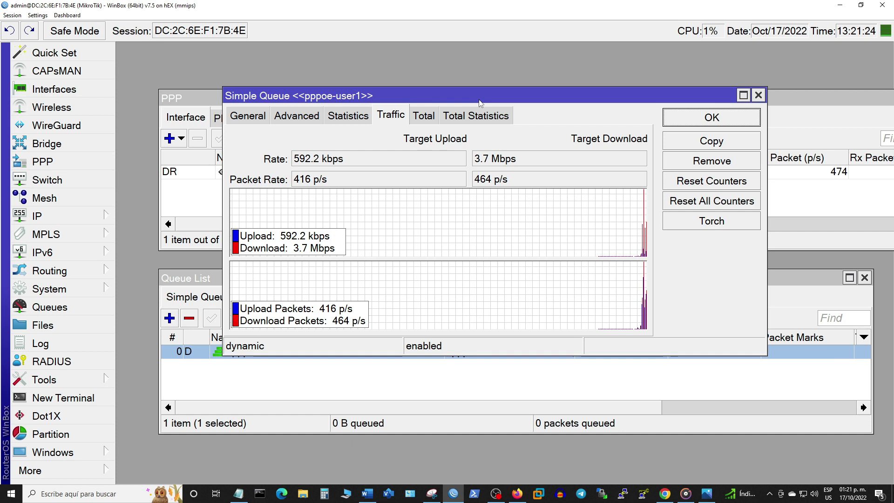
click(524, 153)
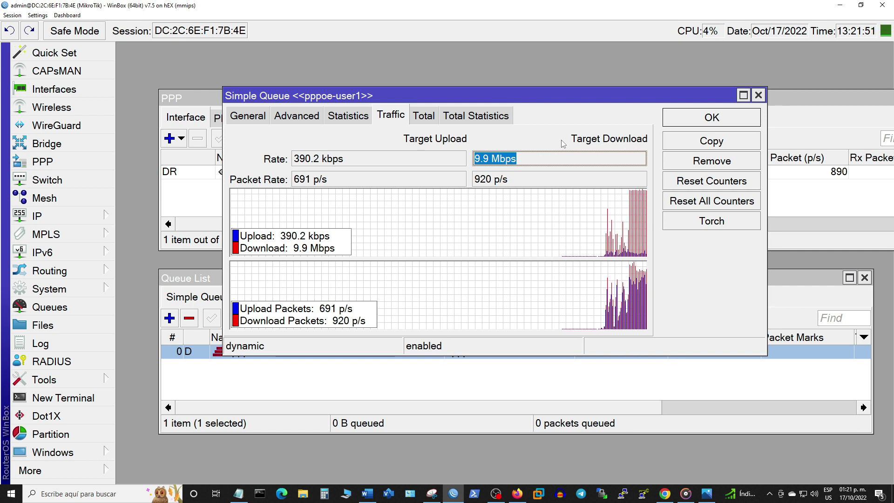
click(545, 158)
key(shift+Tab)
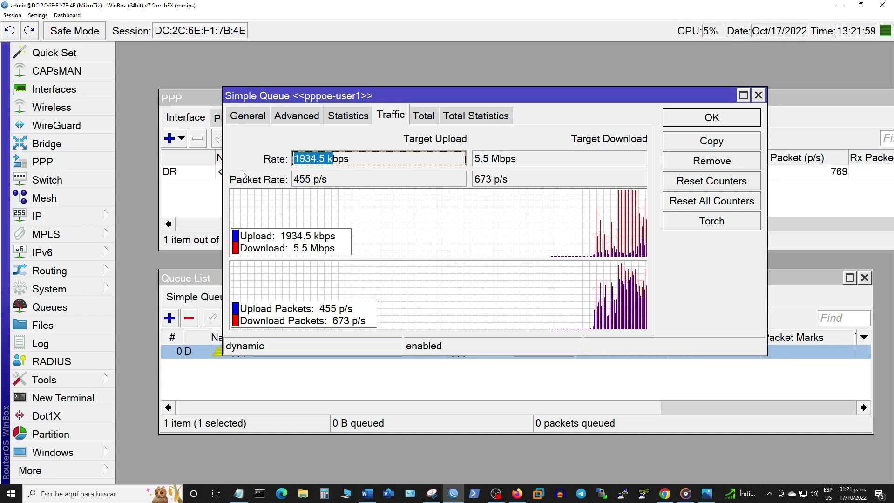
drag(563, 98, 579, 82)
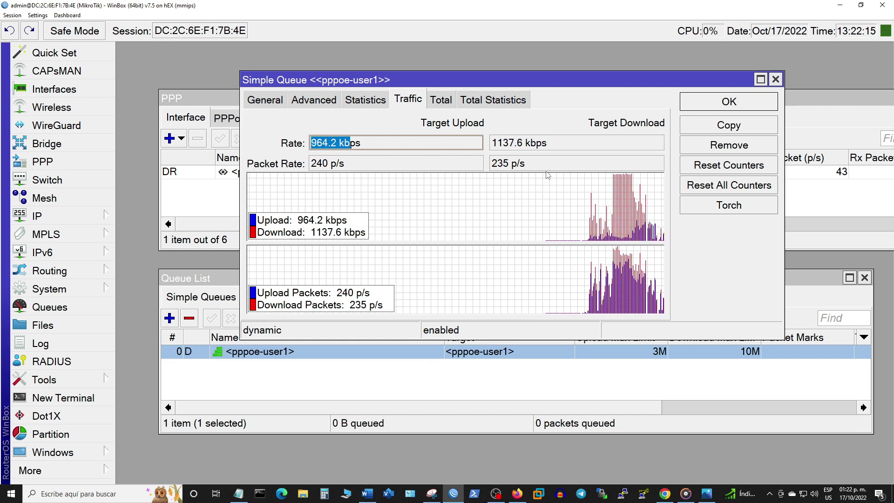
click(554, 144)
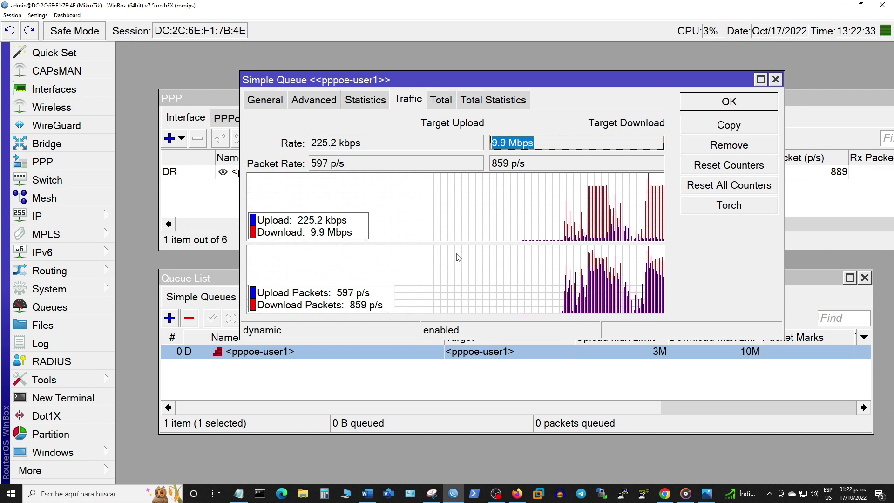
Step: Point out the upload rate peaking at its 3M limit during the second traffic test
drag(395, 146, 310, 142)
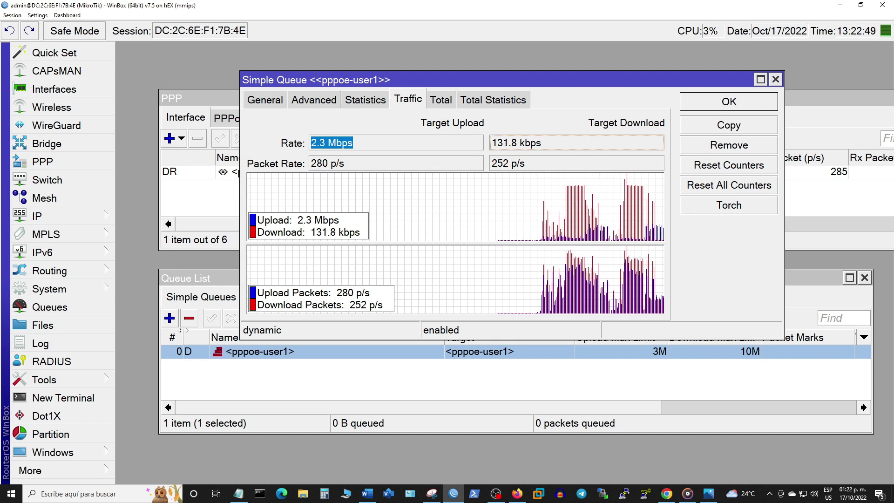
click(85, 295)
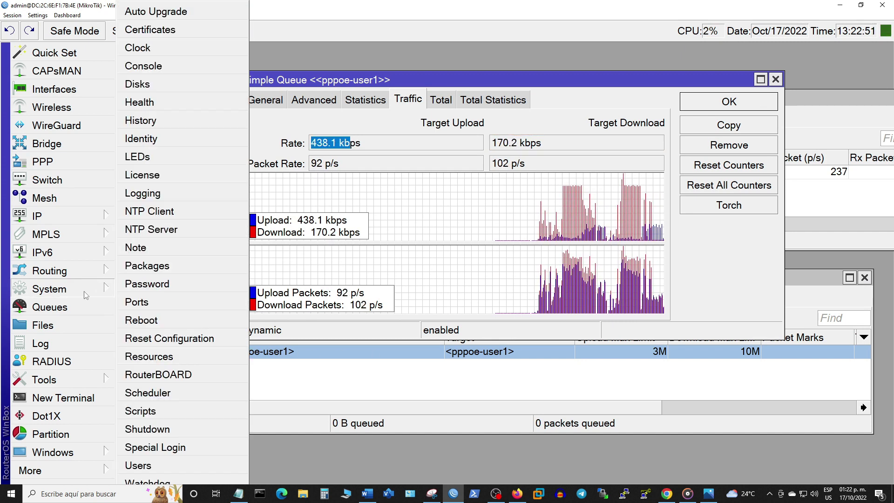
Step: Set the router identity to 'CAKE 7.5 YOUTUBE GRATIS AGRADECE', fixing a typo, and reposition WinBox
click(153, 142)
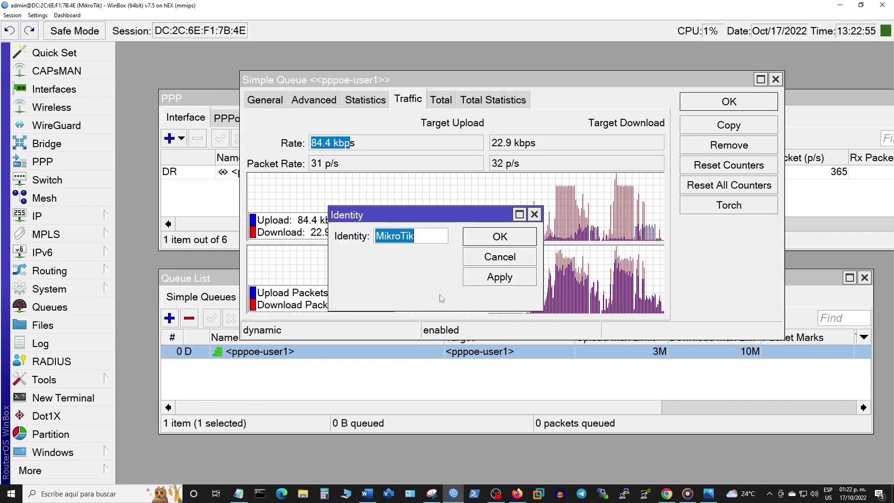
text(CAKE )
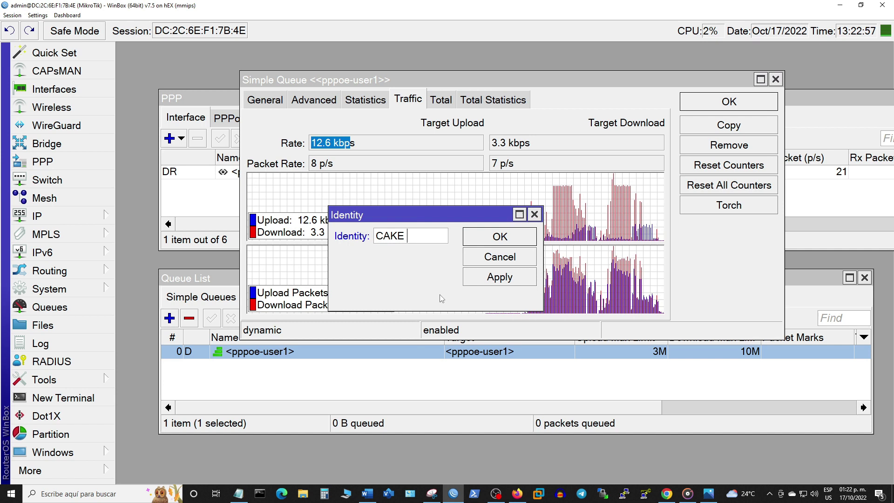
text(7.5)
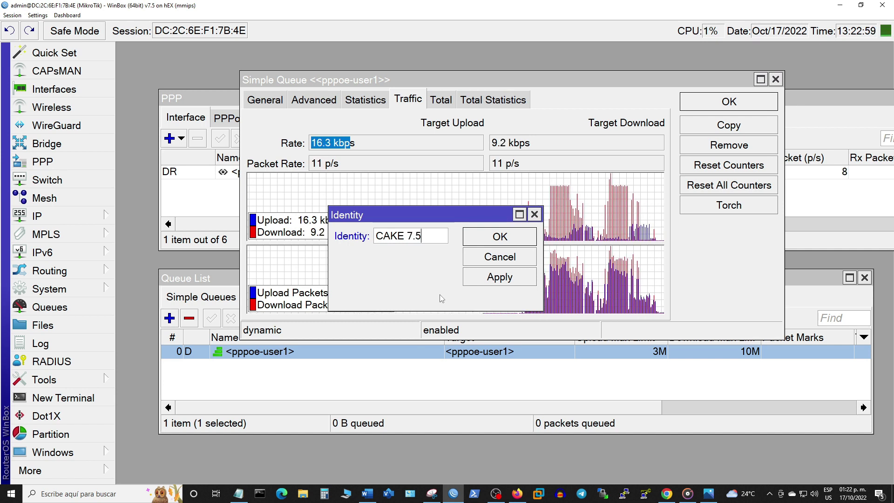
text( YO)
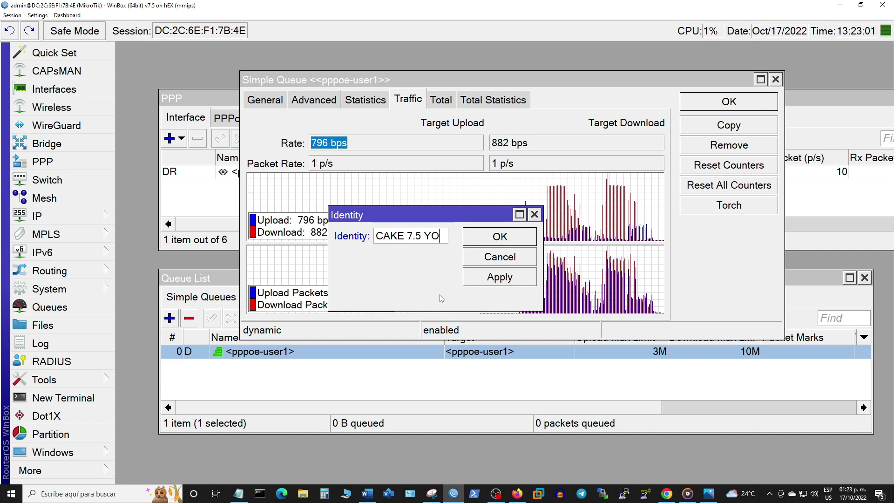
text(UTUBE)
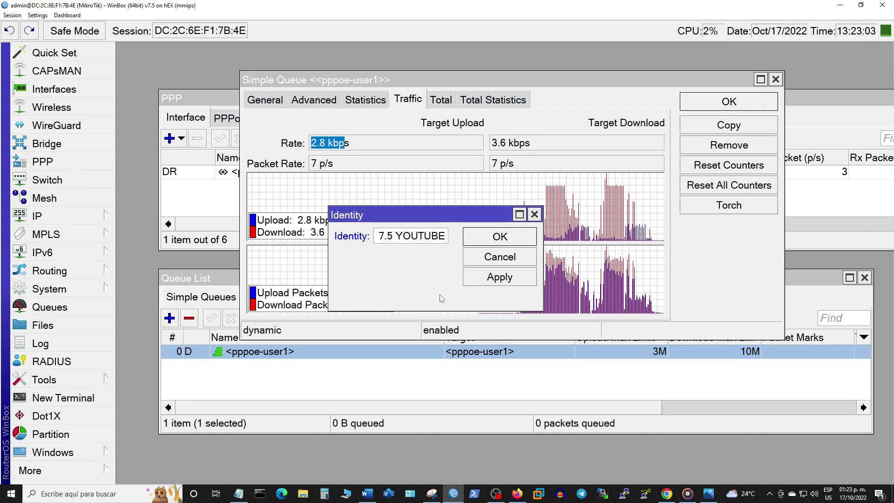
text( GRA)
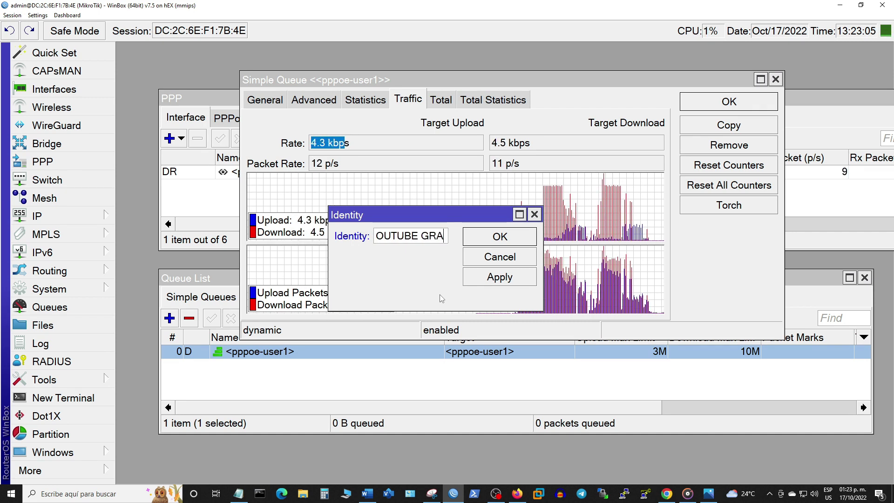
text(TIS AGARDECE)
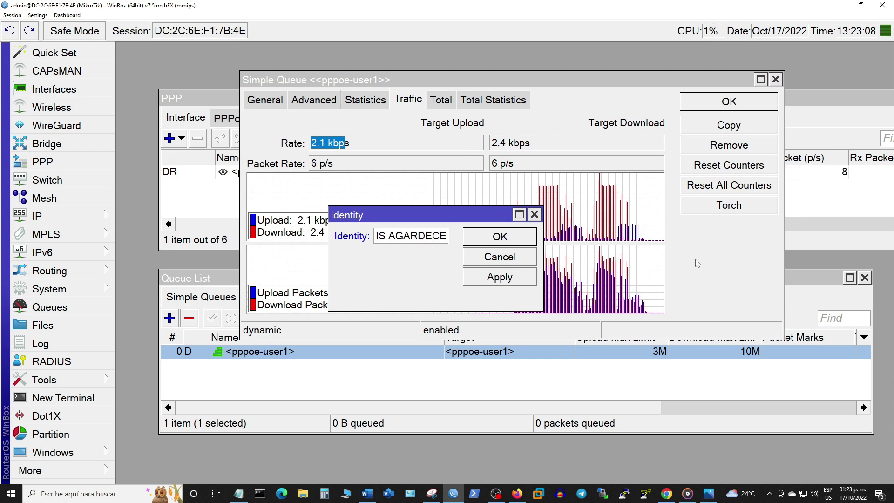
key(BackSpace)
key(BackSpace)
key(BackSpace)
key(BackSpace)
key(BackSpace)
key(BackSpace)
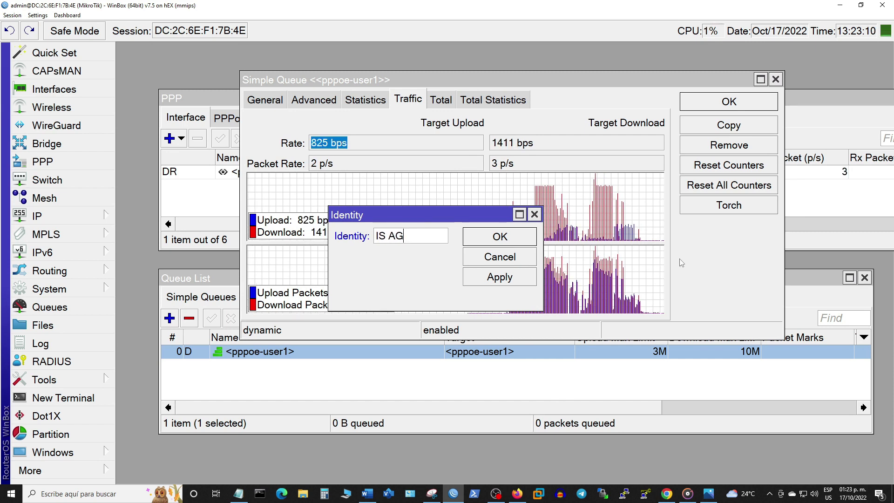
text(RADECE)
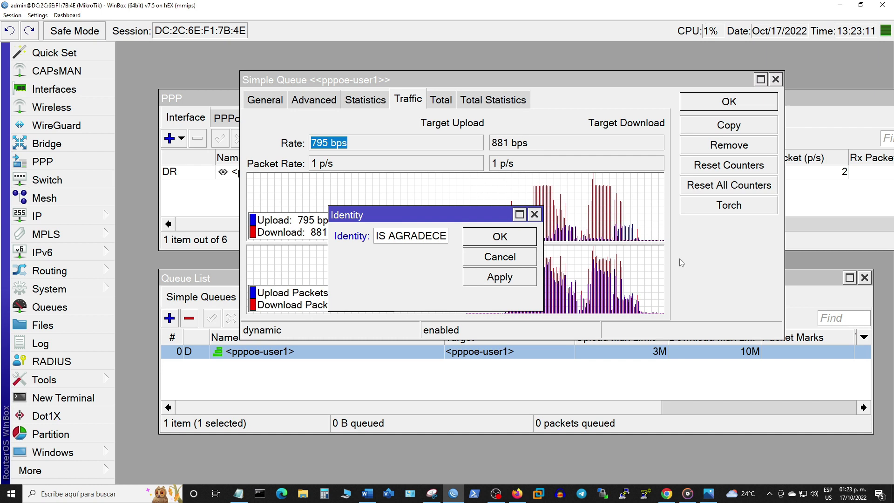
click(531, 280)
click(515, 240)
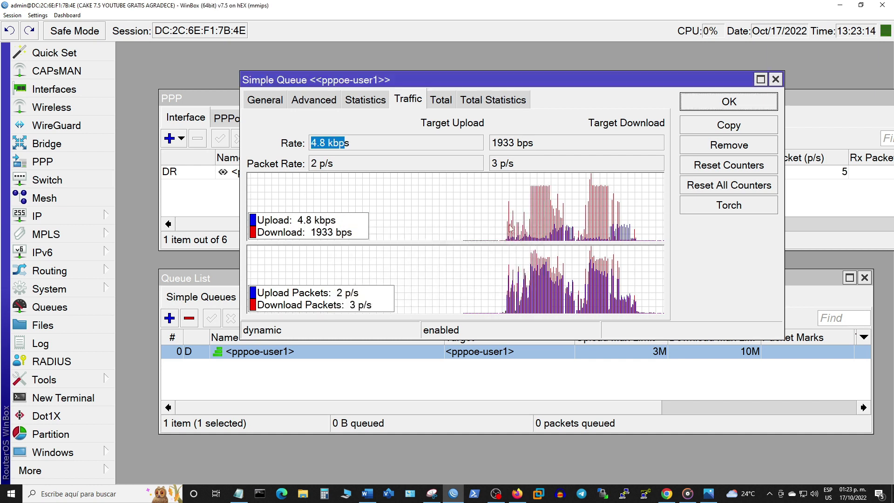
drag(83, 6, 138, 41)
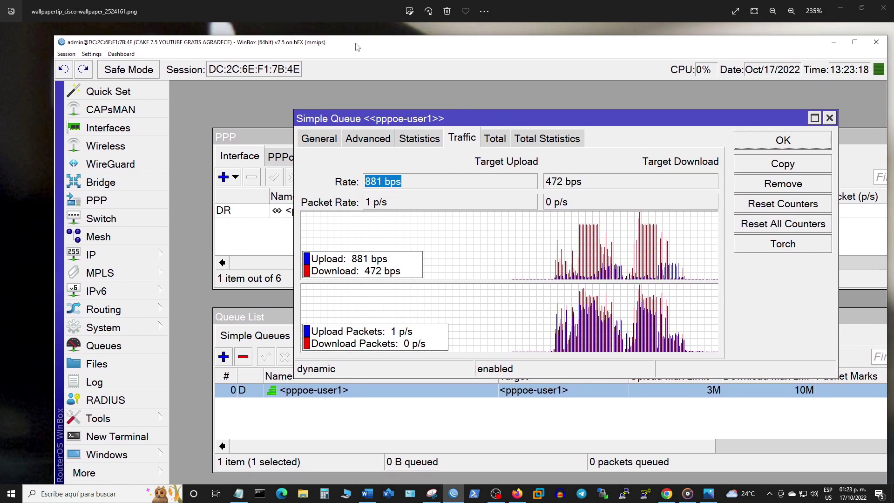
drag(415, 48, 393, 26)
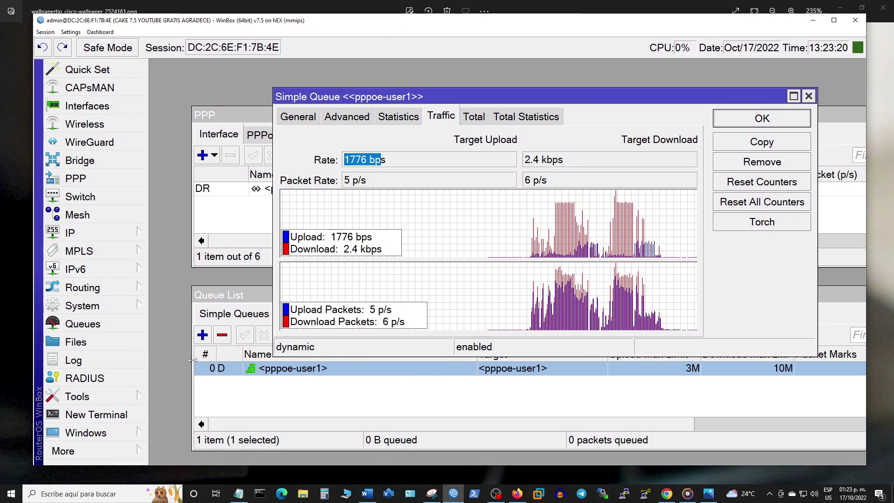
Step: Replace the 'Type Name : Cake' line with 'AHORA...ya tiene PPPoE....+ Cake en Router OS 7.5'
click(238, 494)
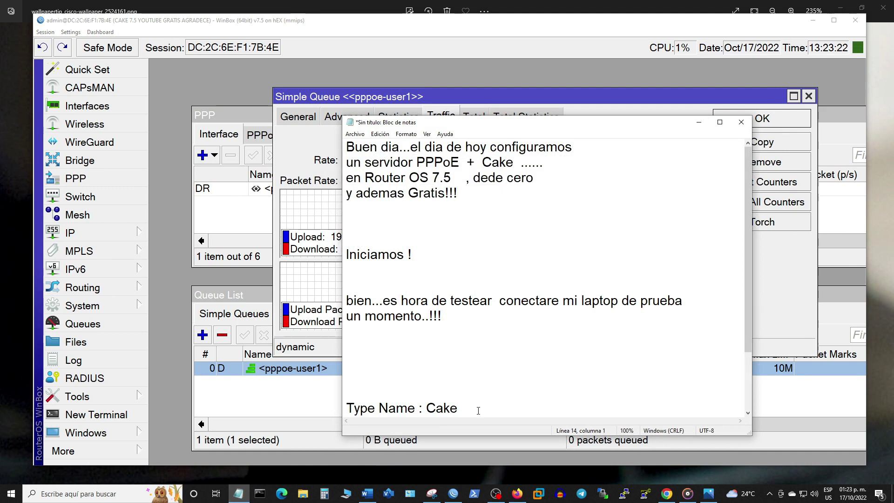
drag(449, 373, 478, 410)
key(Delete)
text(AHORA...ya tiene PPPoE....+ Cake enb)
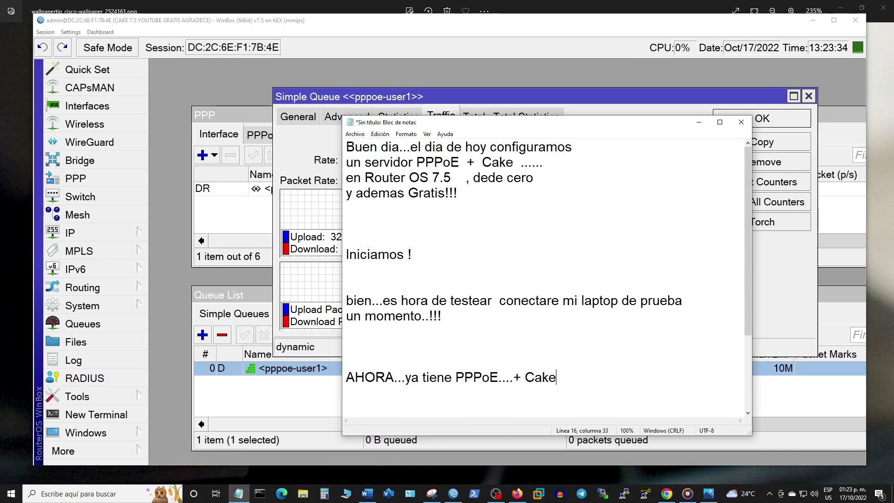
key(BackSpace)
key(BackSpace)
text(R)
text(outer)
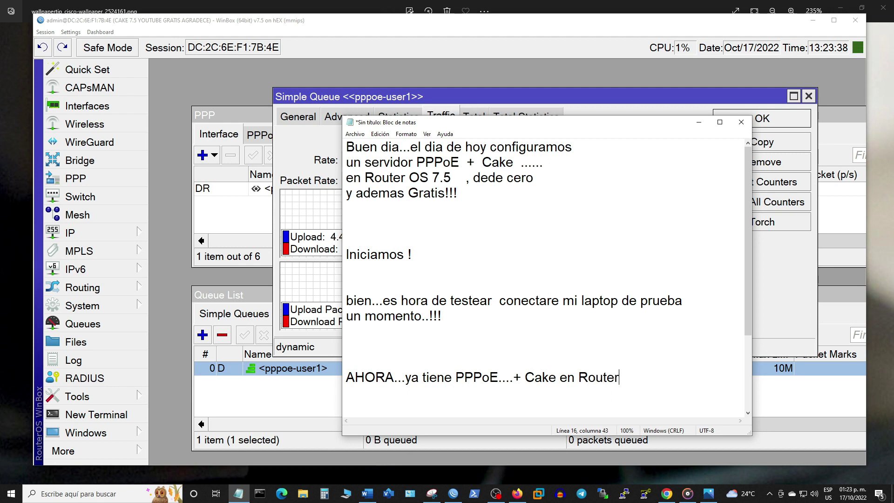
text( OS 7.5)
key(Return)
key(Return)
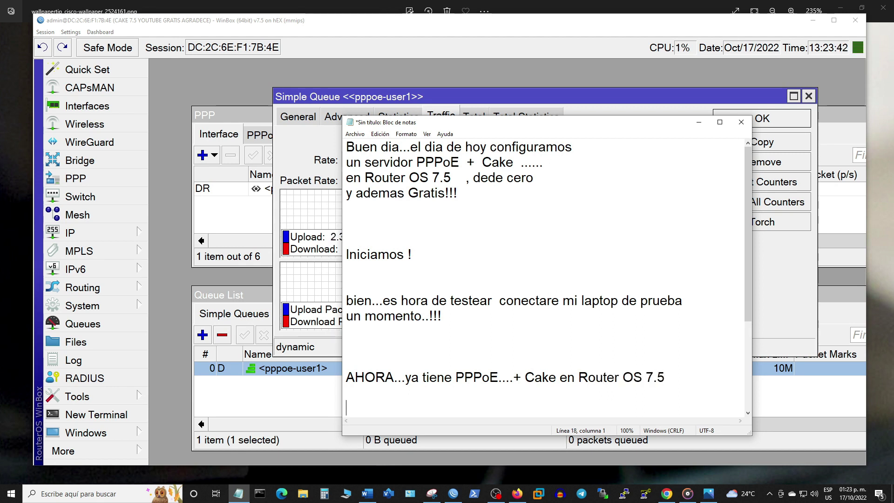
key(Return)
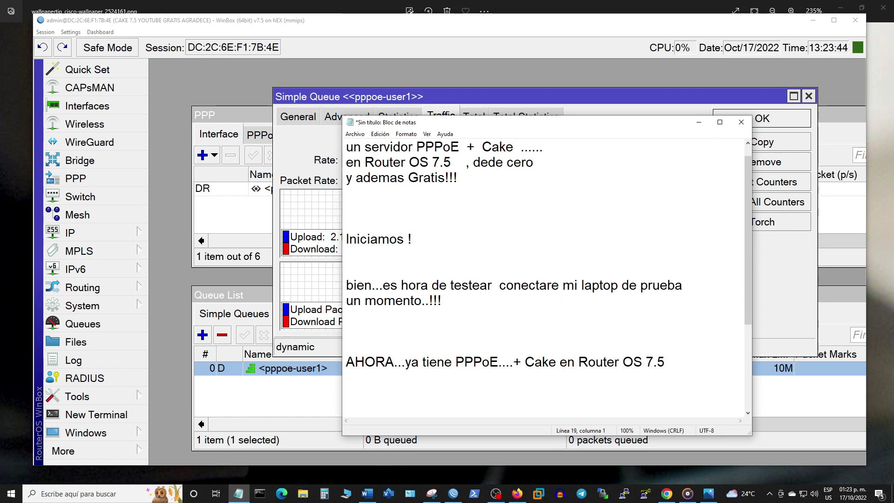
click(691, 124)
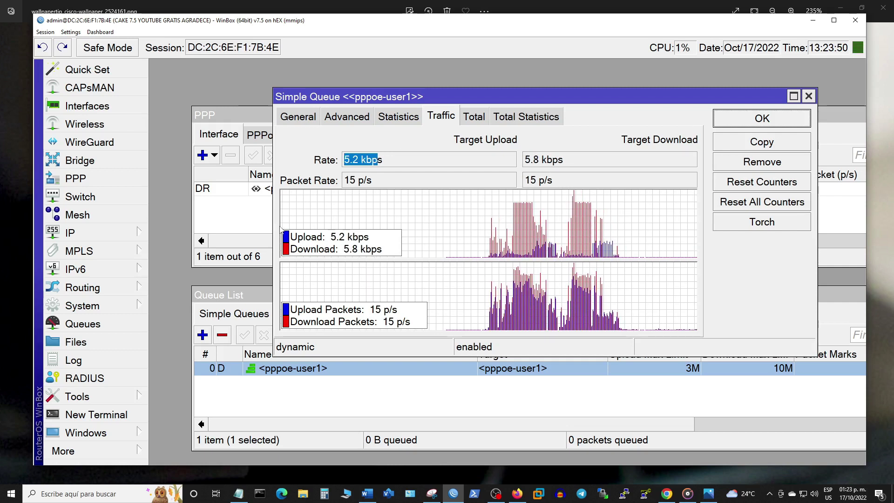
click(238, 495)
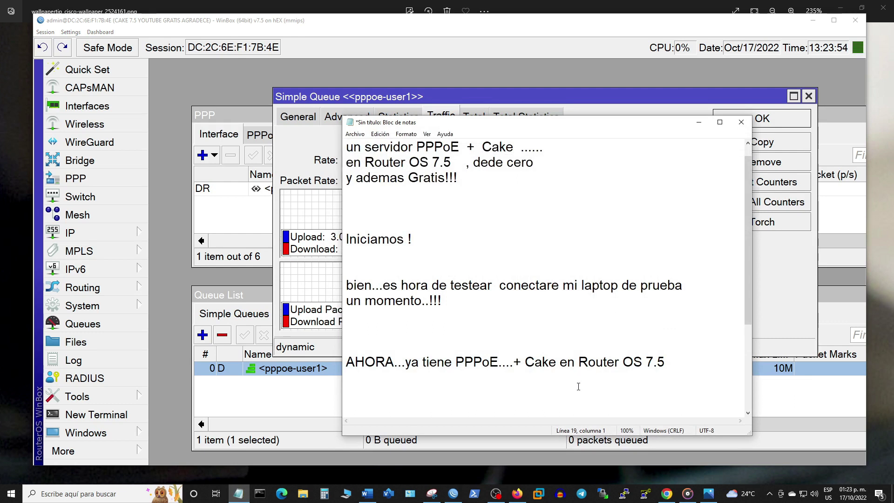
Step: Type 'si....este video. te ha resultado ser util....por favor agradece' in the notes
text(si....)
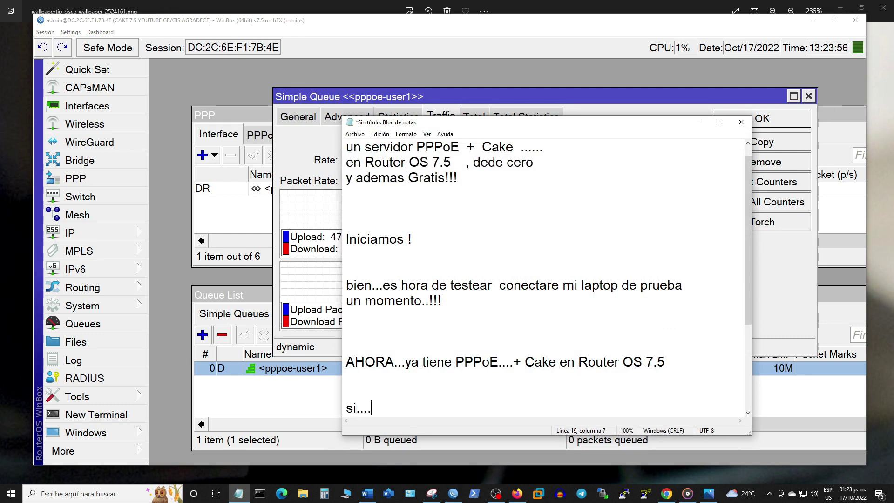
text(este video....)
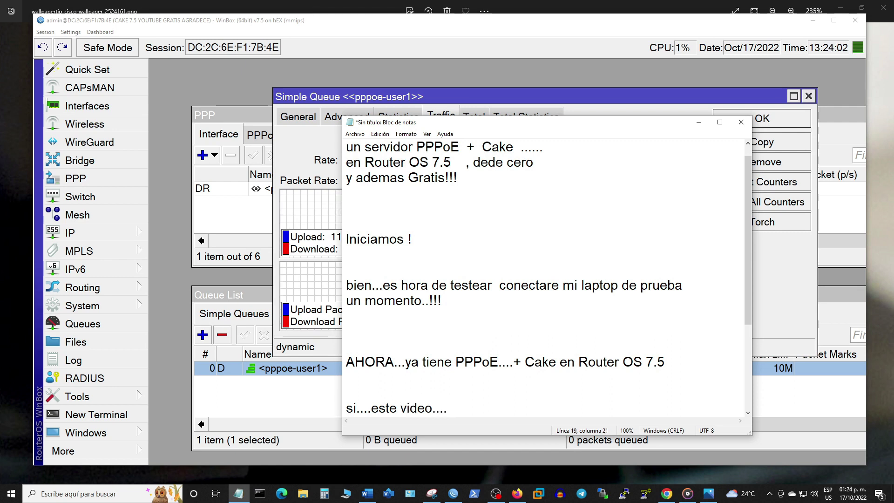
text(te ha resu)
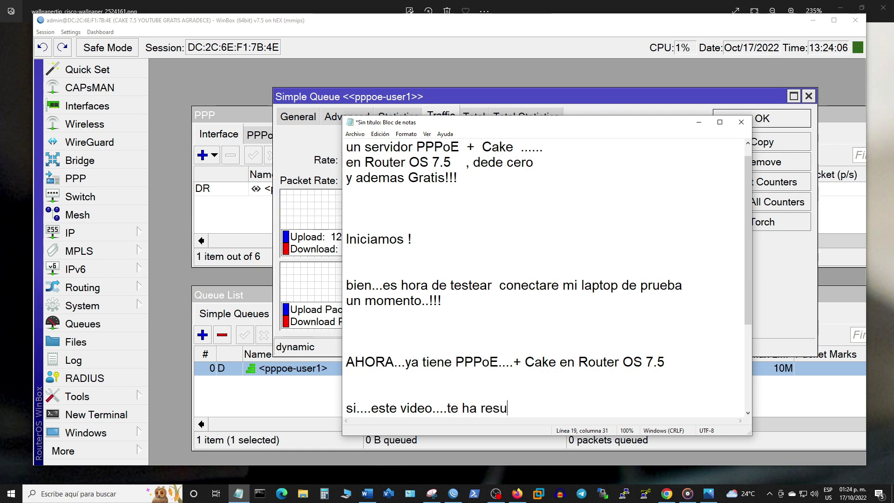
text(ltado ser )
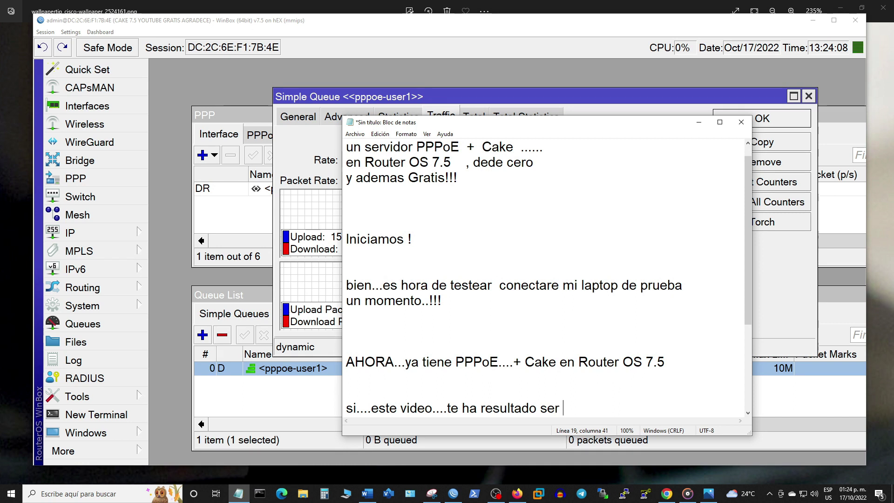
text(utio)
key(BackSpace)
text(l)
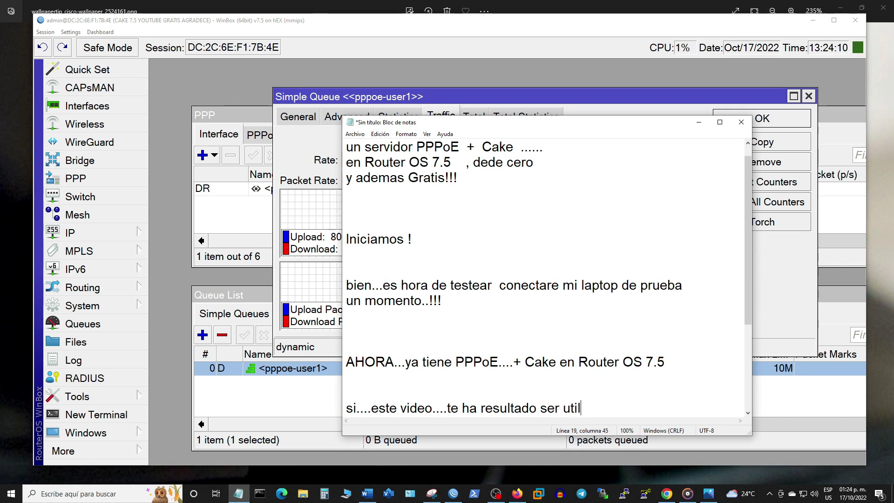
text(....por fa)
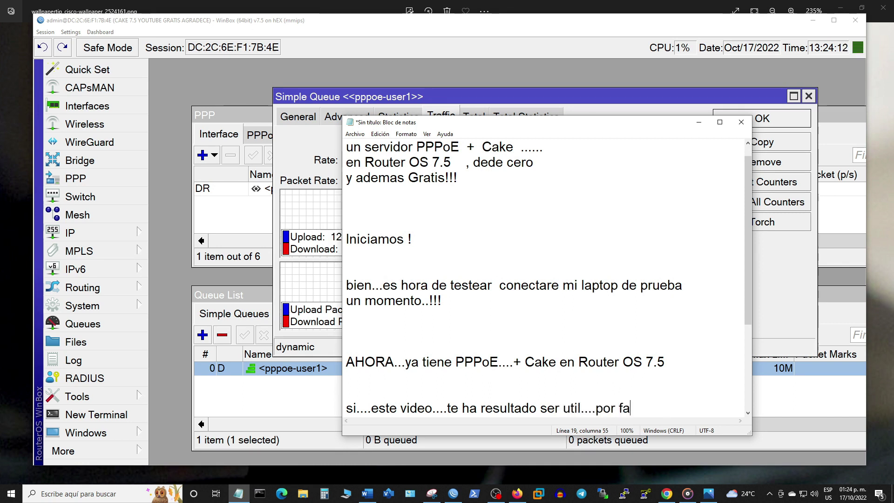
text(vor agar=)
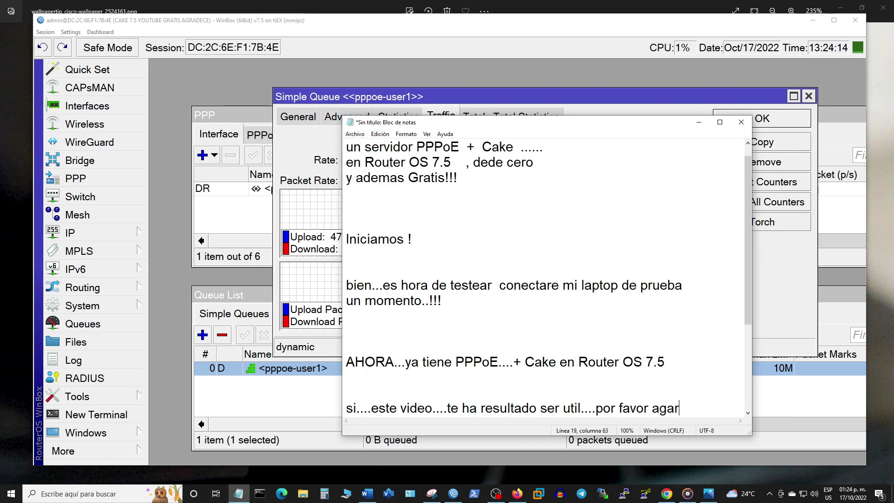
key(BackSpace)
key(BackSpace)
text(radece)
key(Return)
key(Return)
key(Return)
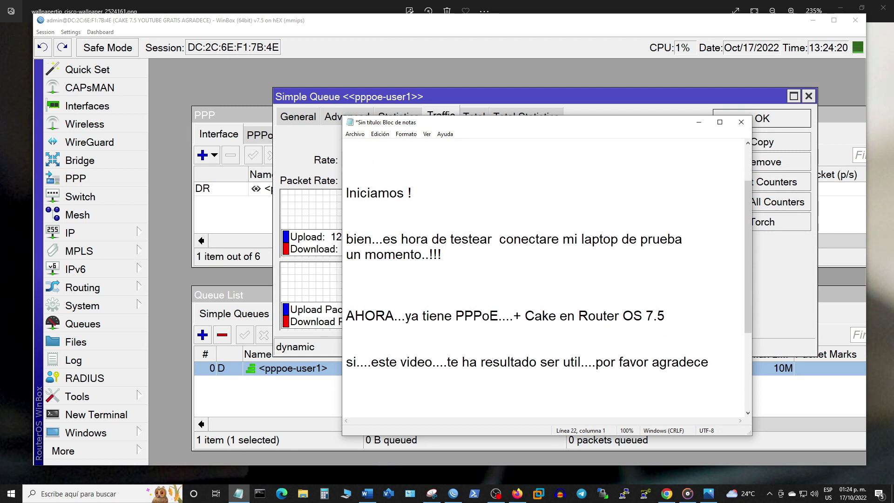
Step: Add 'dale like..y compartelo......contenido desde cero...', 'y ademas Gratis!!!', 'Gracias!' and the channel handle
text(dale )
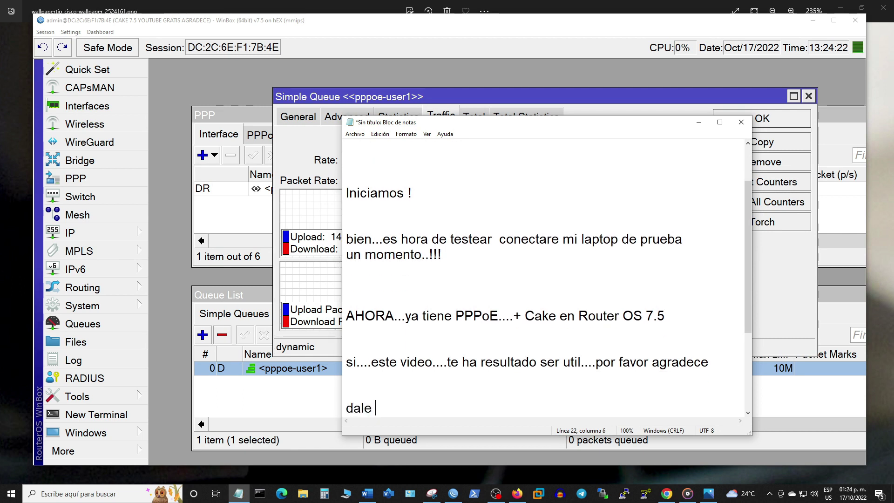
text(like..y c)
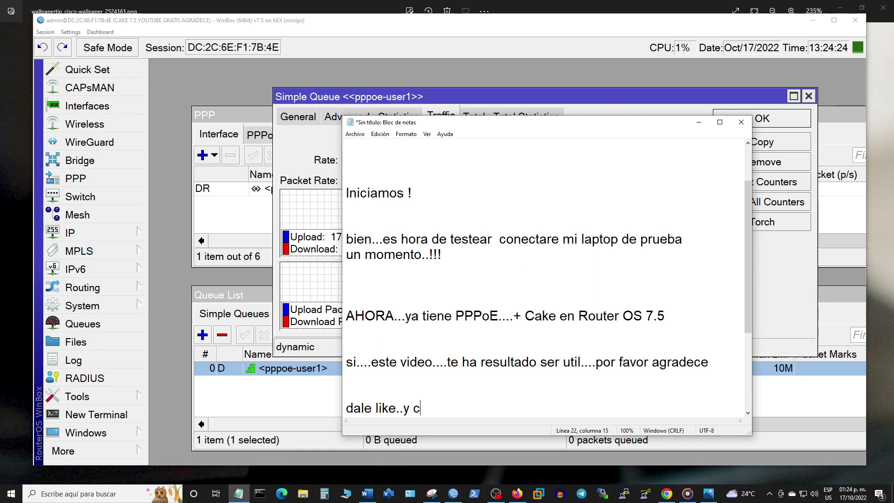
text(ompartel)
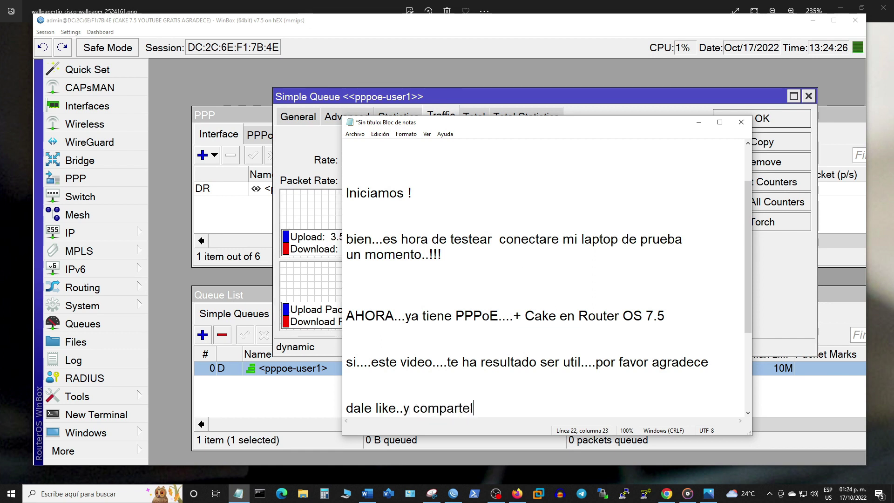
text(o......)
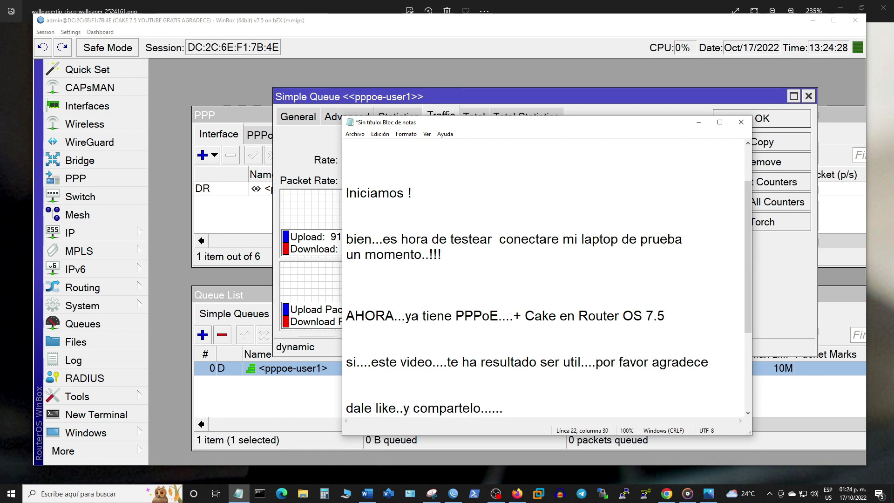
text(contenido )
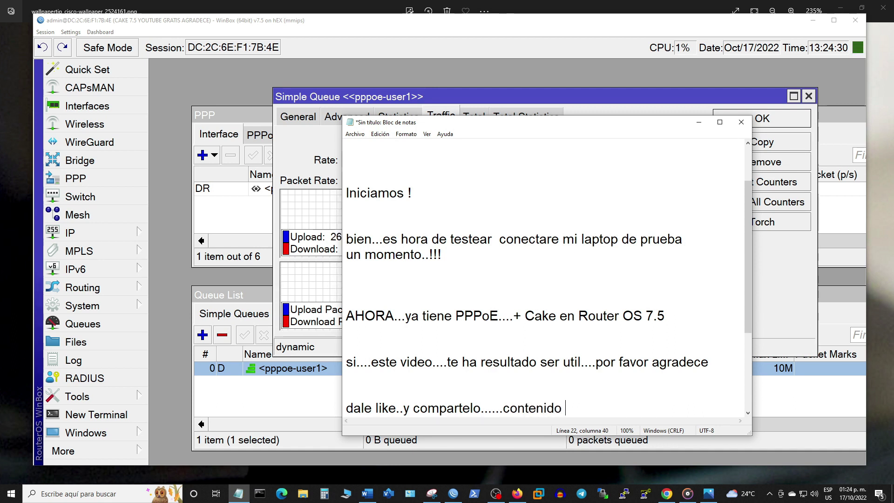
text(desde cero...)
key(Return)
key(Return)
key(Return)
text(y)
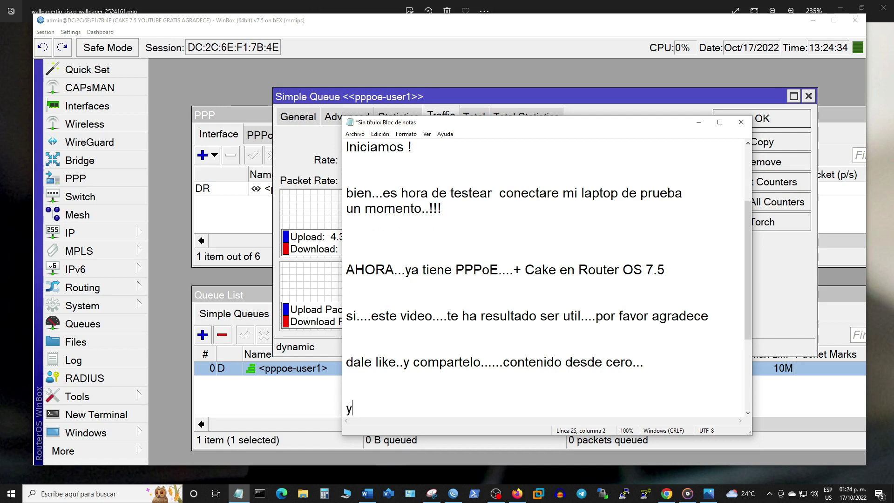
text( ademas G)
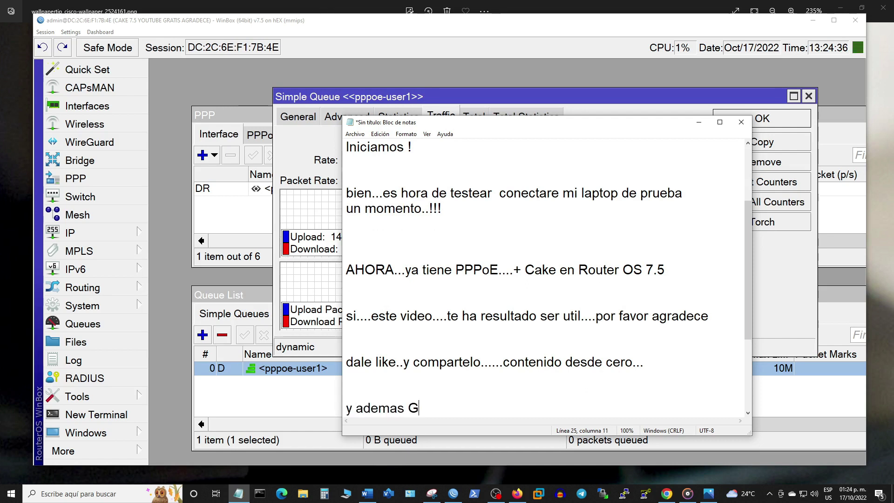
text(ratis!!!)
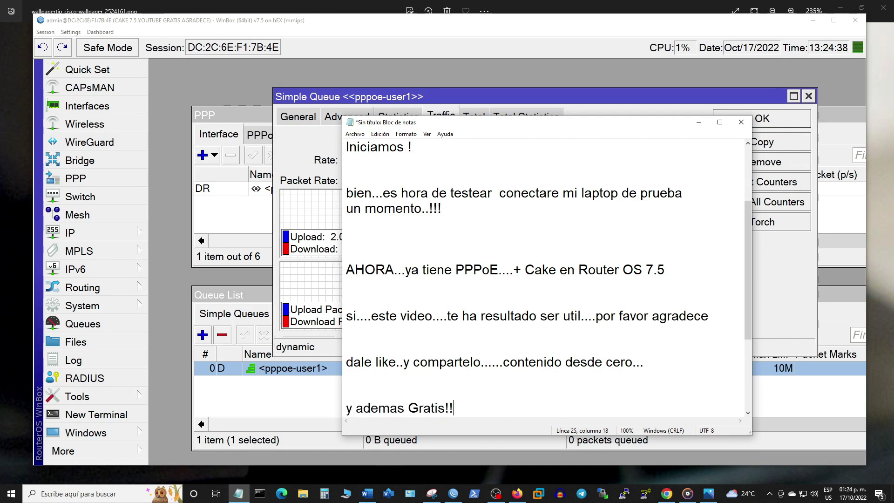
key(Return)
key(Return)
key(Return)
key(Return)
key(Return)
text(Gracias!)
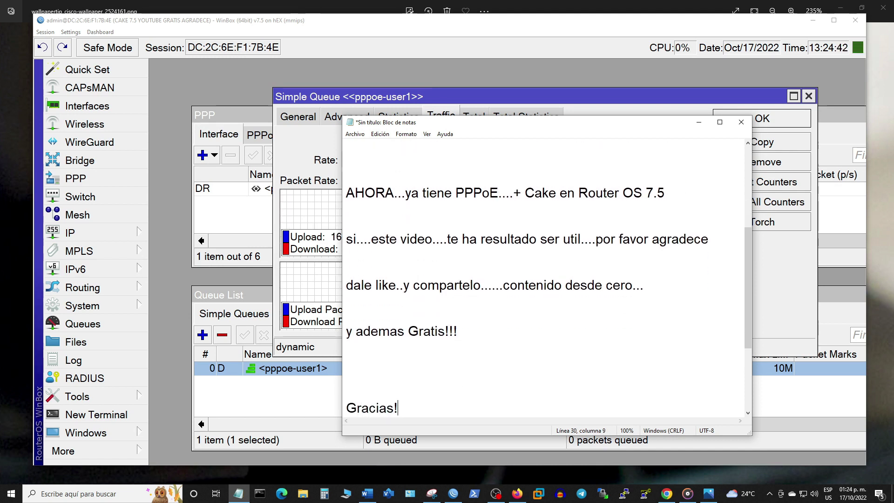
key(Return)
key(Return)
text(@)
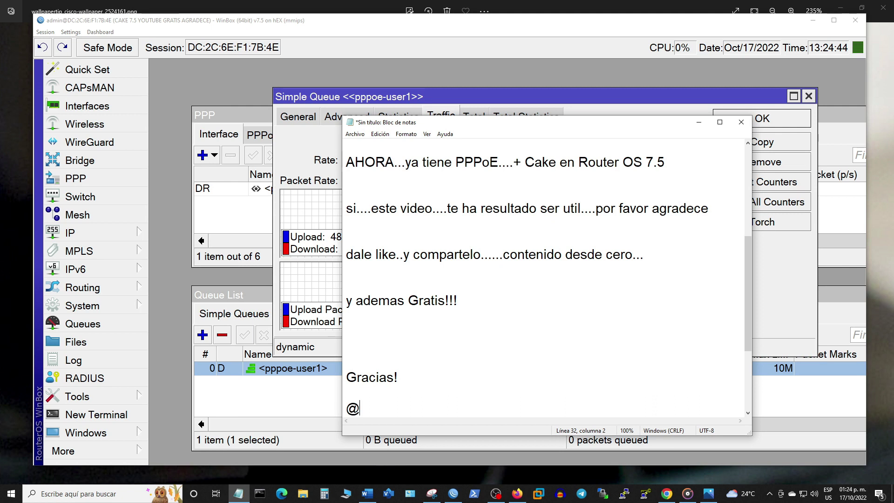
text(Cosmo INC)
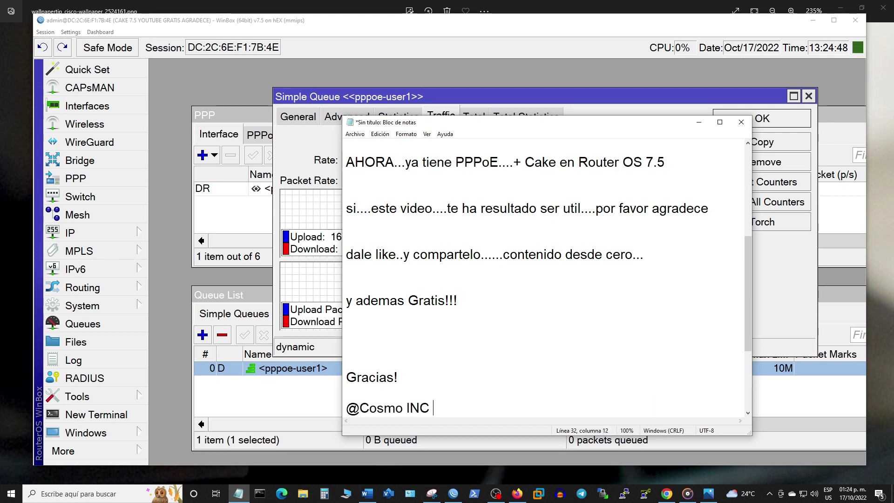
text( Mexico)
key(ctrl+z)
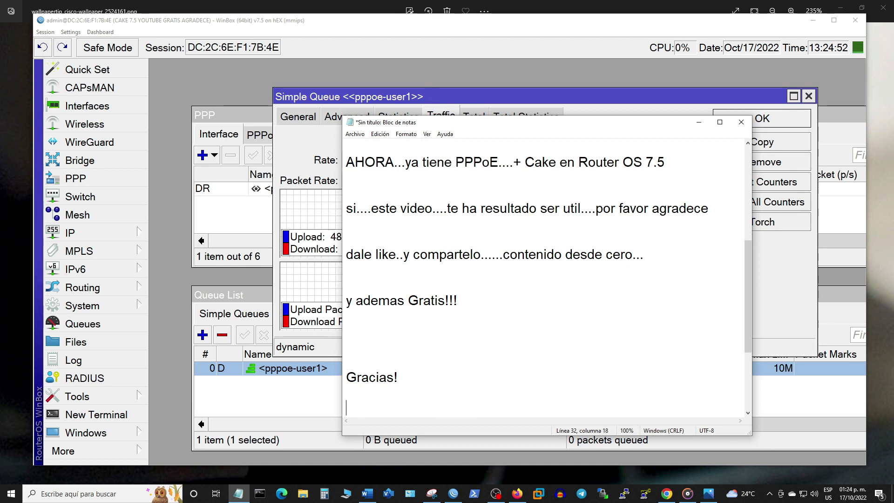
Step: Add a WhatsApp contact line with the phone number, then 'Script disponible solo para suscriptores'
key(Return)
key(Return)
key(Return)
text(Wha)
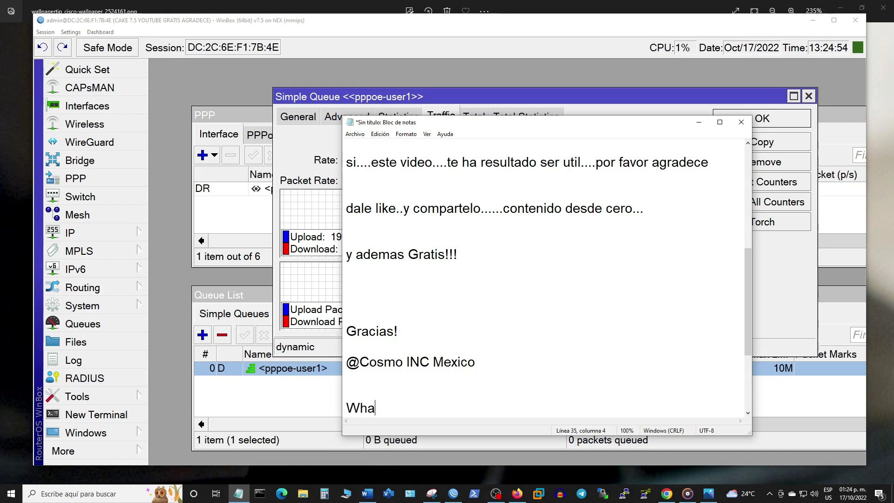
text(tsapp)
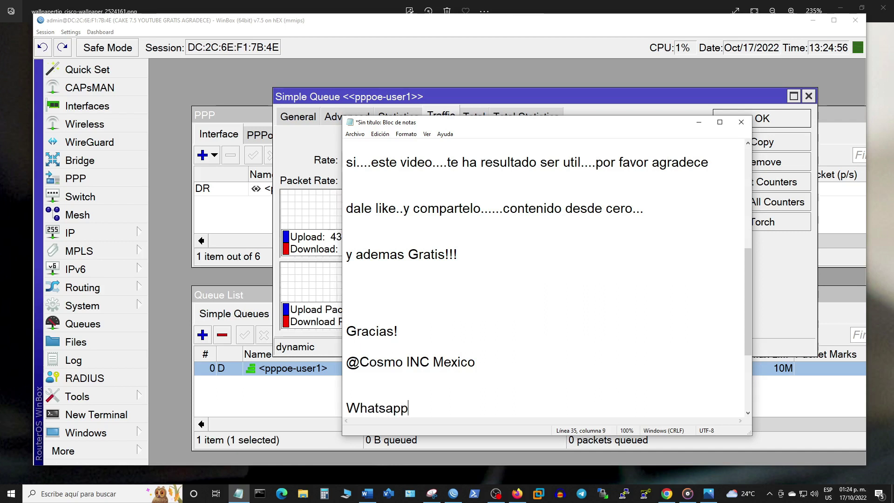
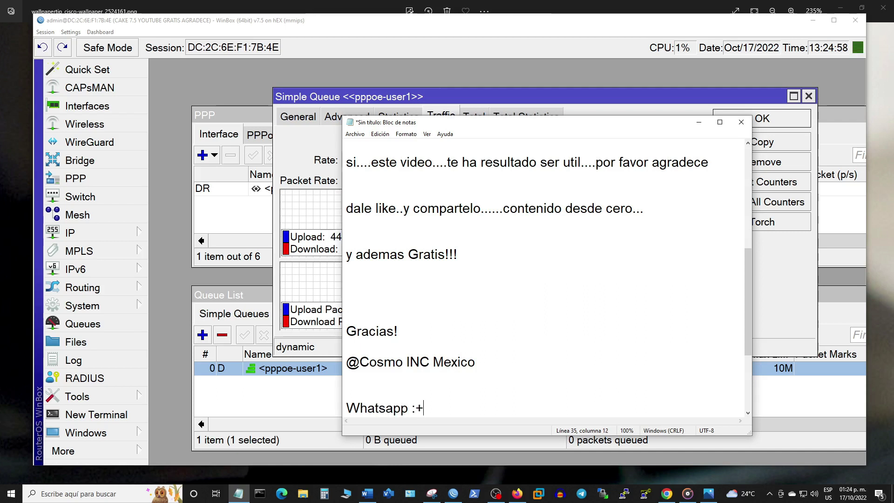
key(Return)
key(Return)
key(Return)
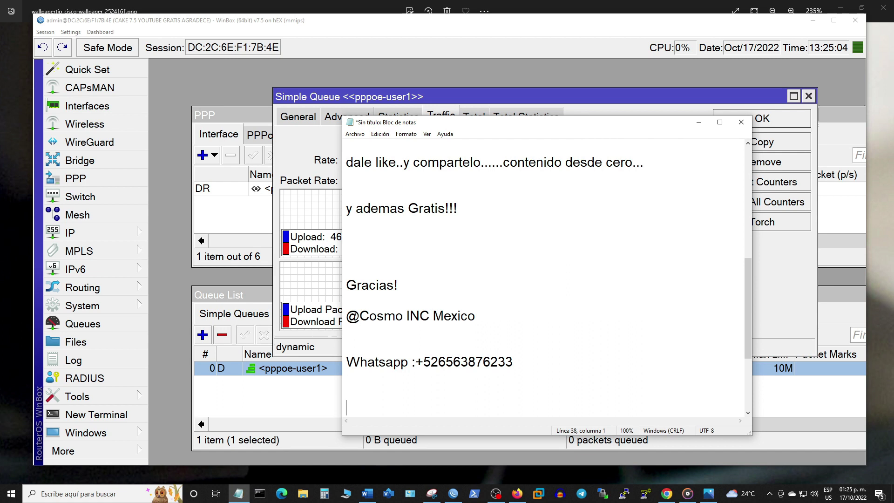
text(S)
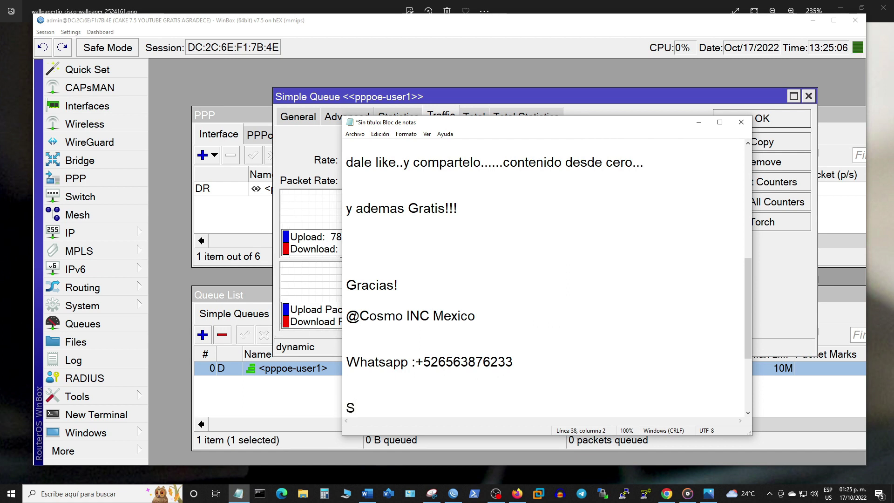
text(cript)
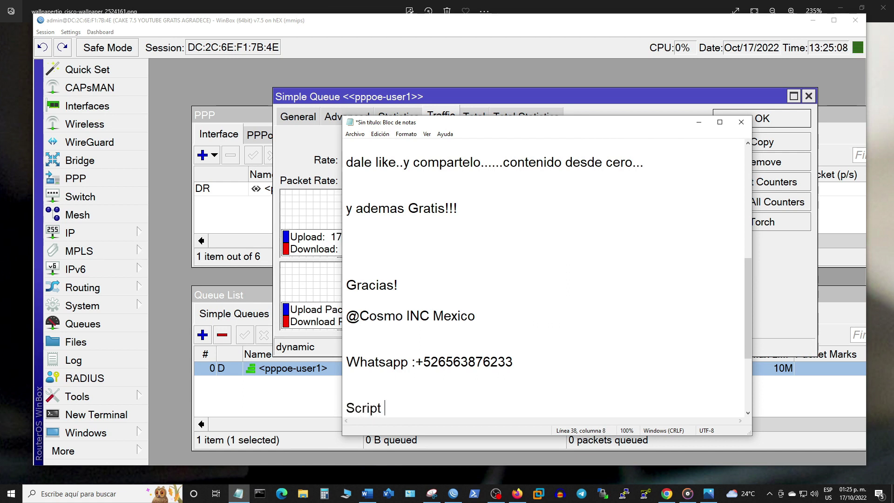
text( disponible solo para suscriptores)
Step: Add 'por favor envia captura de pantalla a :' with the contact e-mail, then sign off 'Ciao!!!'
key(Return)
text(por favor ebnv)
key(BackSpace)
key(BackSpace)
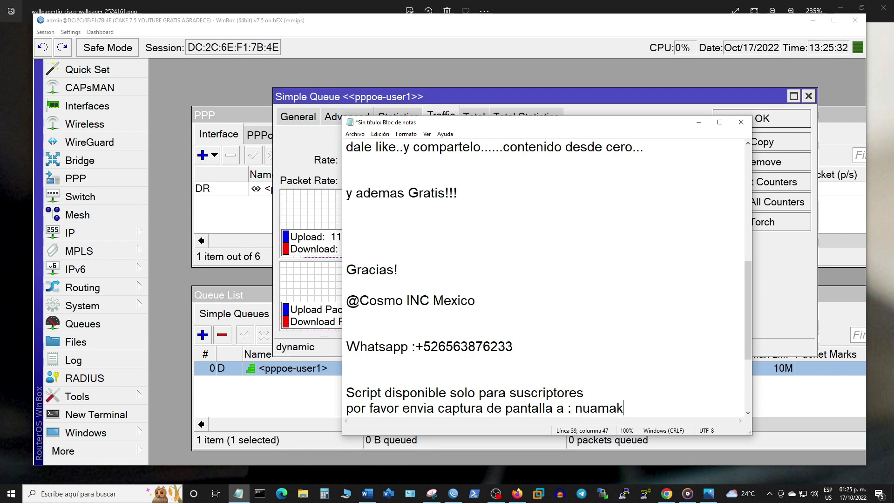
key(Return)
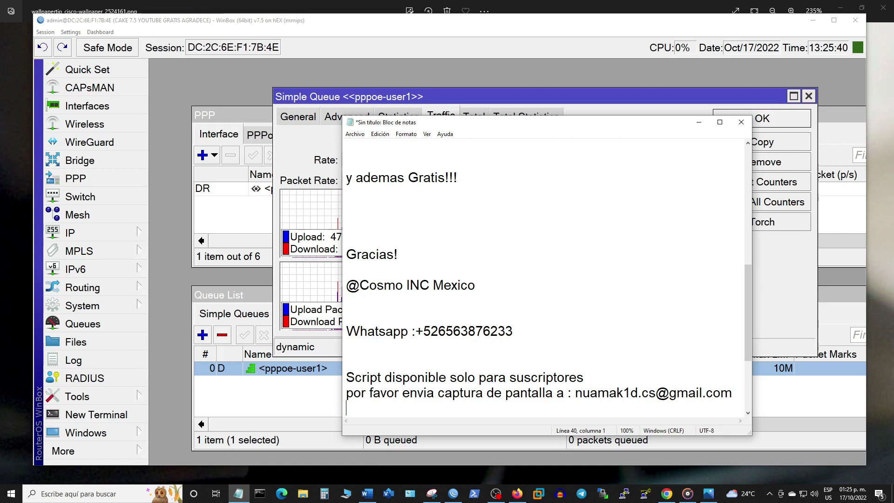
key(Return)
key(Return)
key(Return)
text(Ciao!!!)
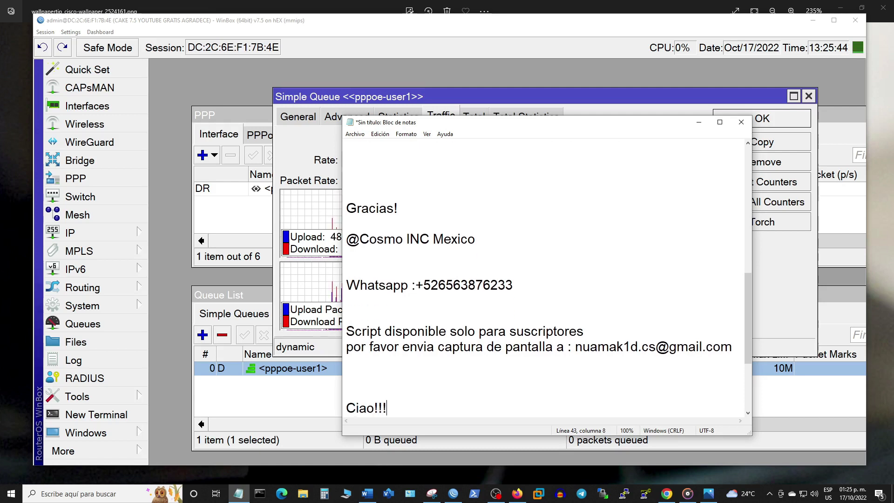
key(Return)
key(Return)
key(Return)
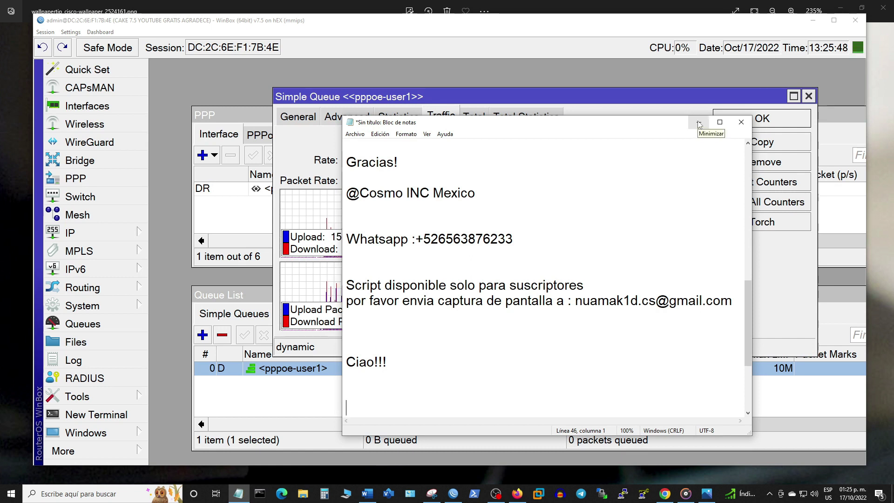
Step: Minimize Notepad, read pppoe-user1's queue download and upload rates, then bring OBS Studio forward
click(699, 124)
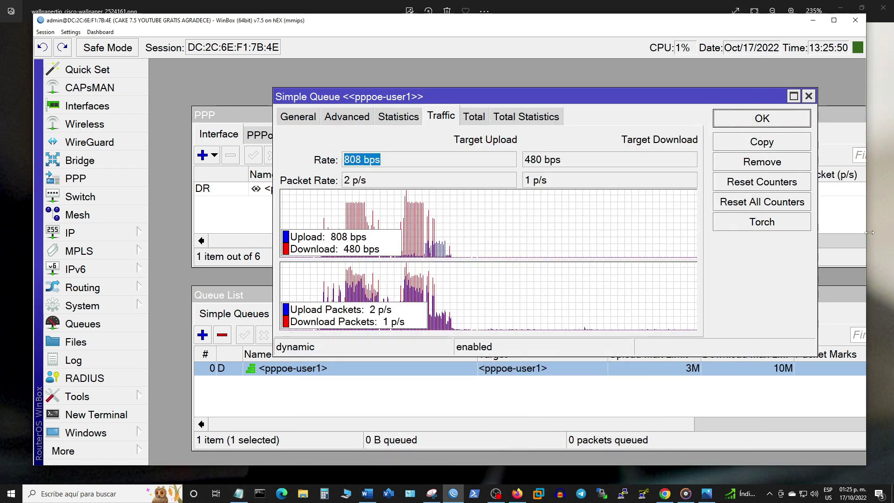
click(589, 161)
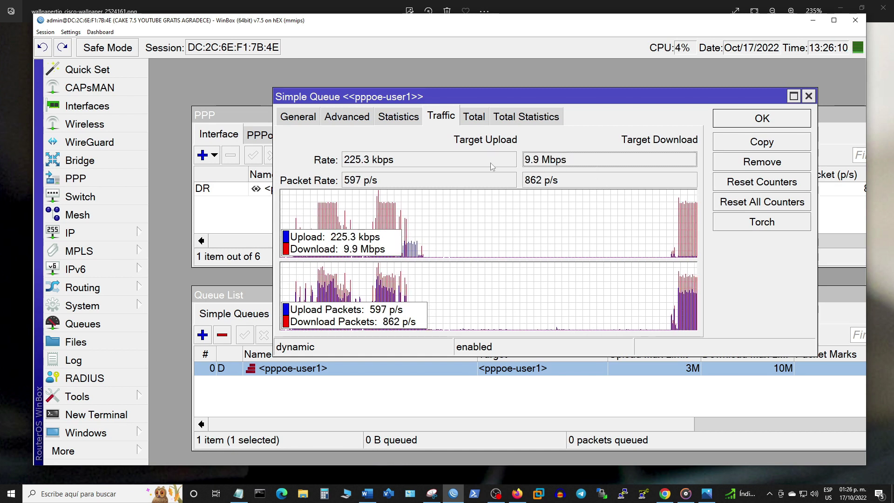
key(shift+Tab)
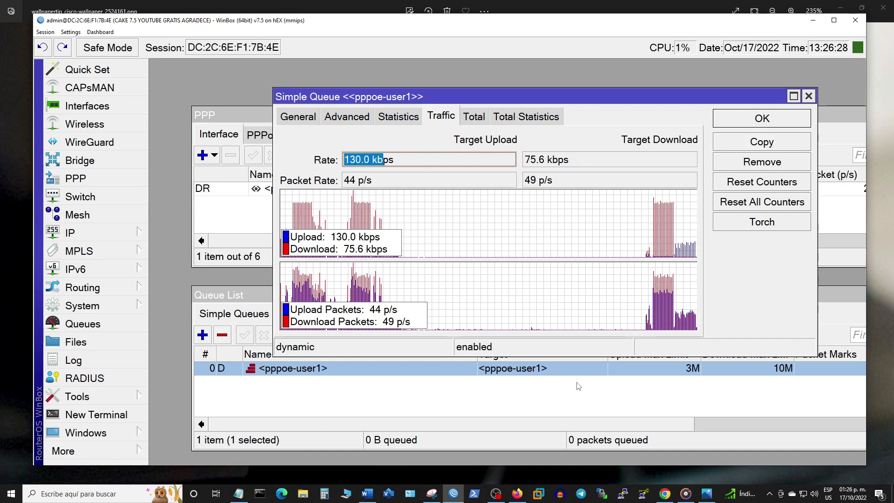
click(496, 493)
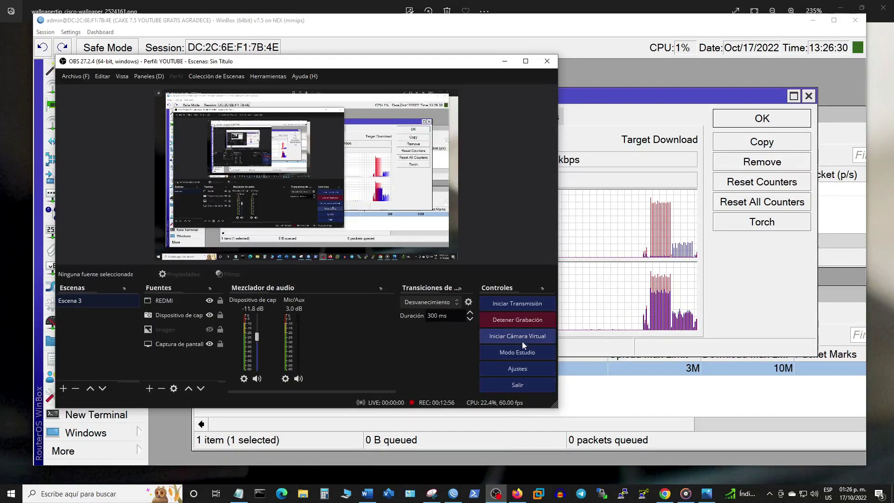